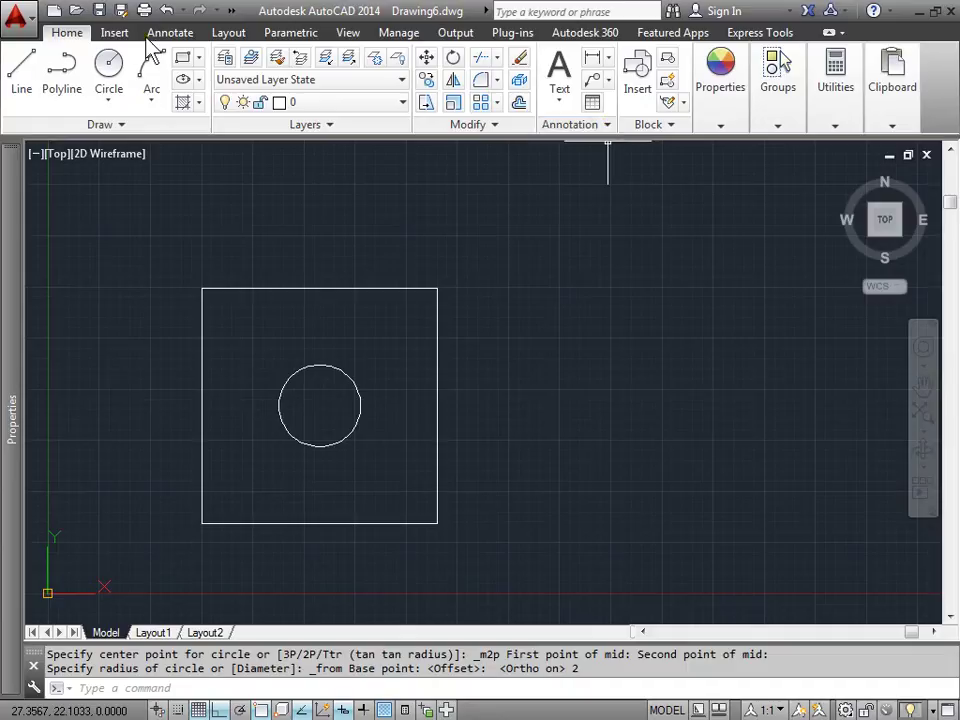
Open the Dimension Style Manager from the Home Annotation panel, confirm Standard is current, and close it
left_click(607, 127)
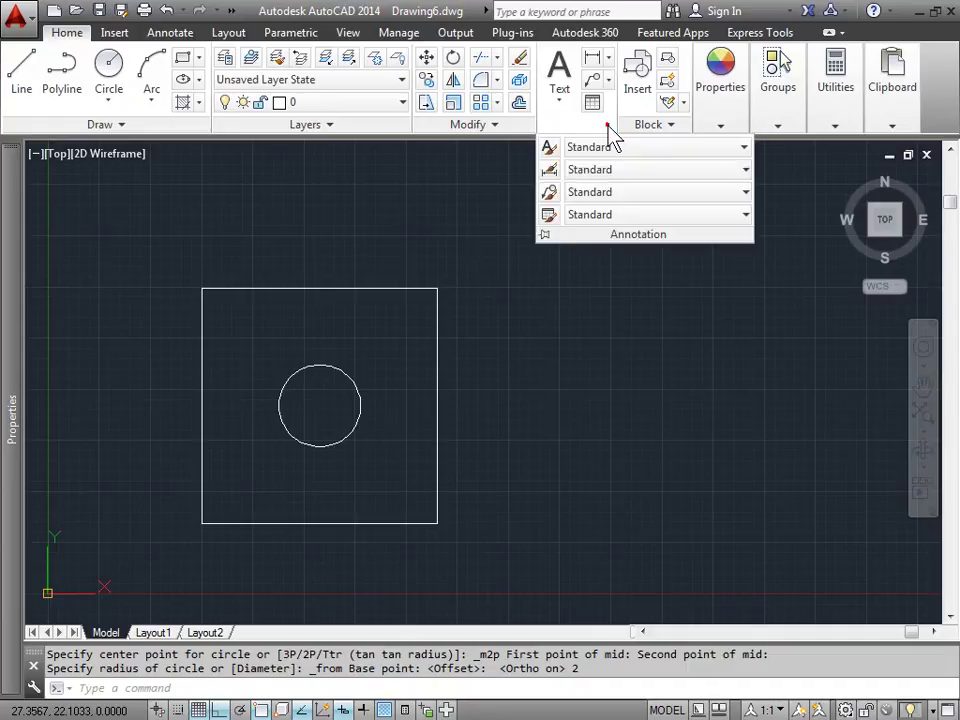
left_click(549, 172)
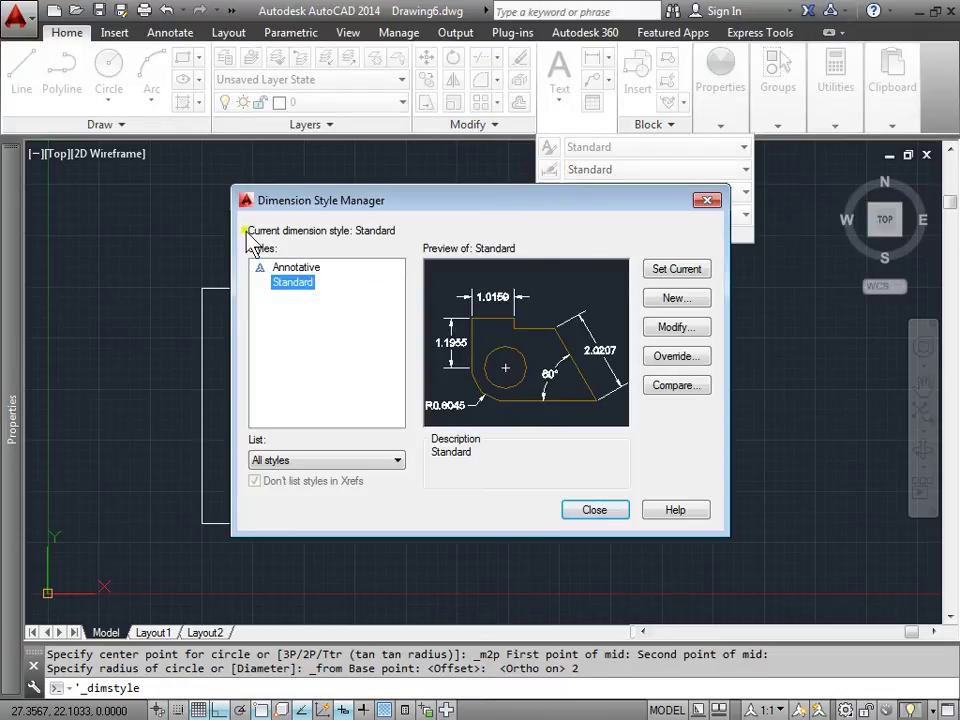
left_click(708, 201)
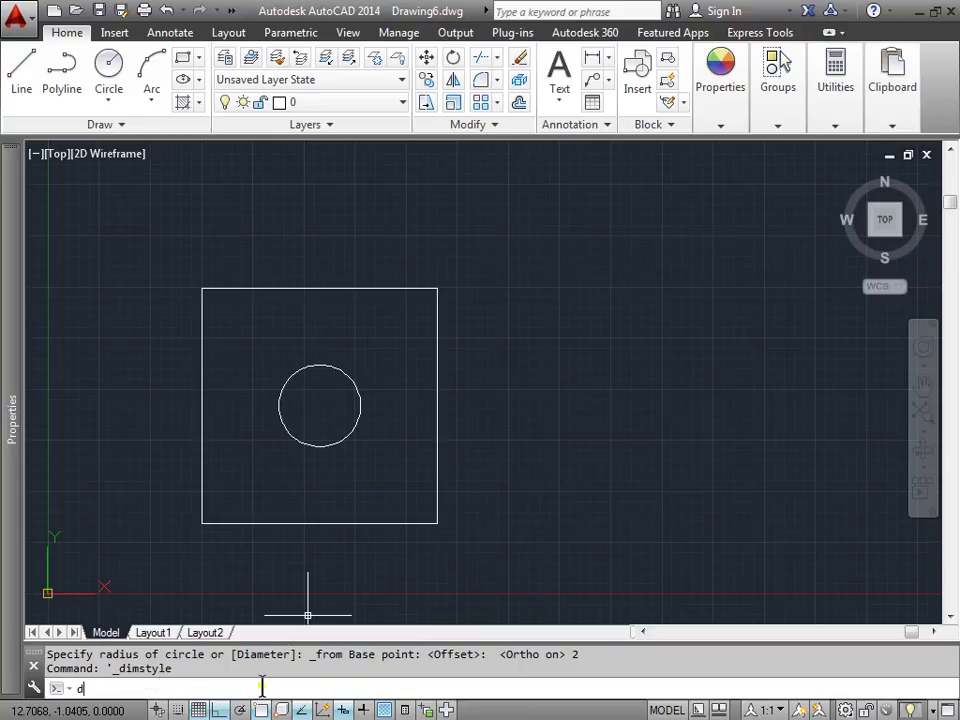
Reopen the manager with the STYLE command, close it again, and bring up the Annotate tab
type("style")
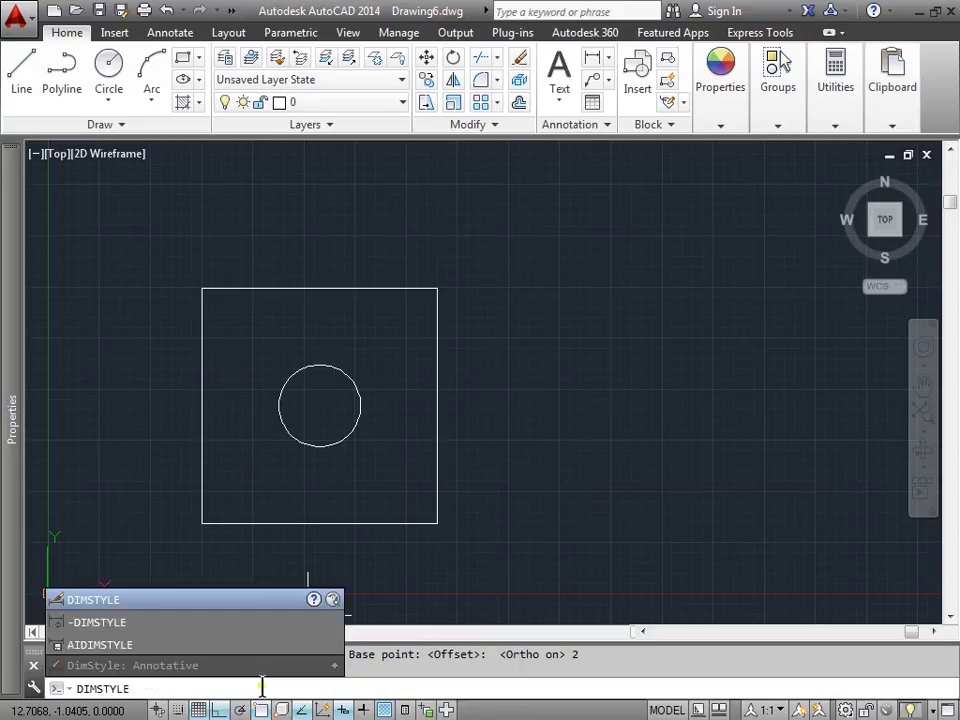
key("Return")
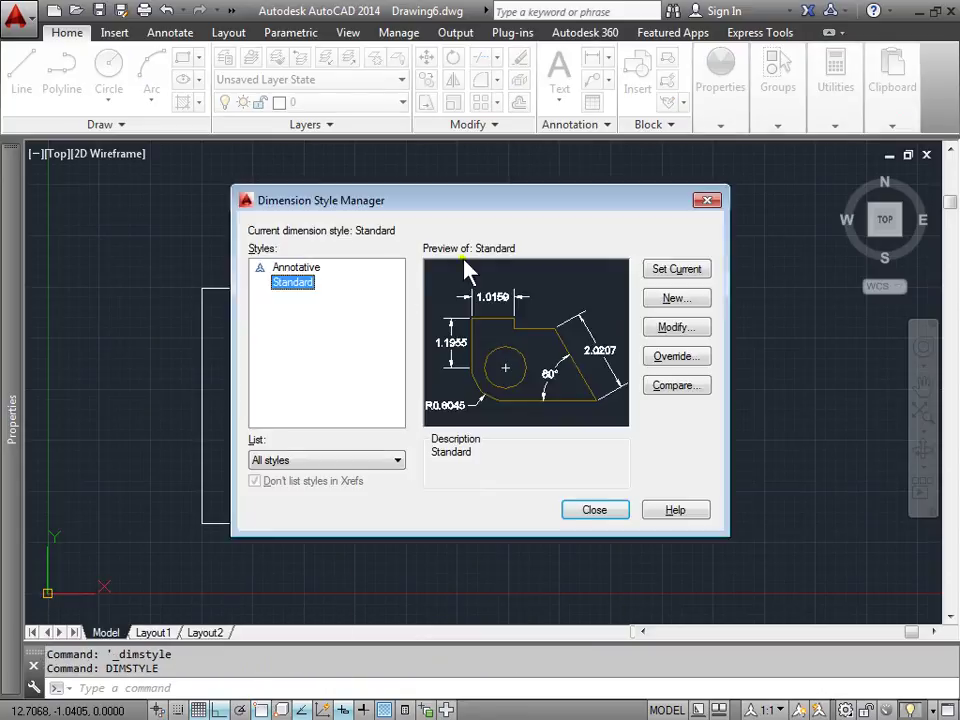
left_click(708, 201)
left_click(168, 33)
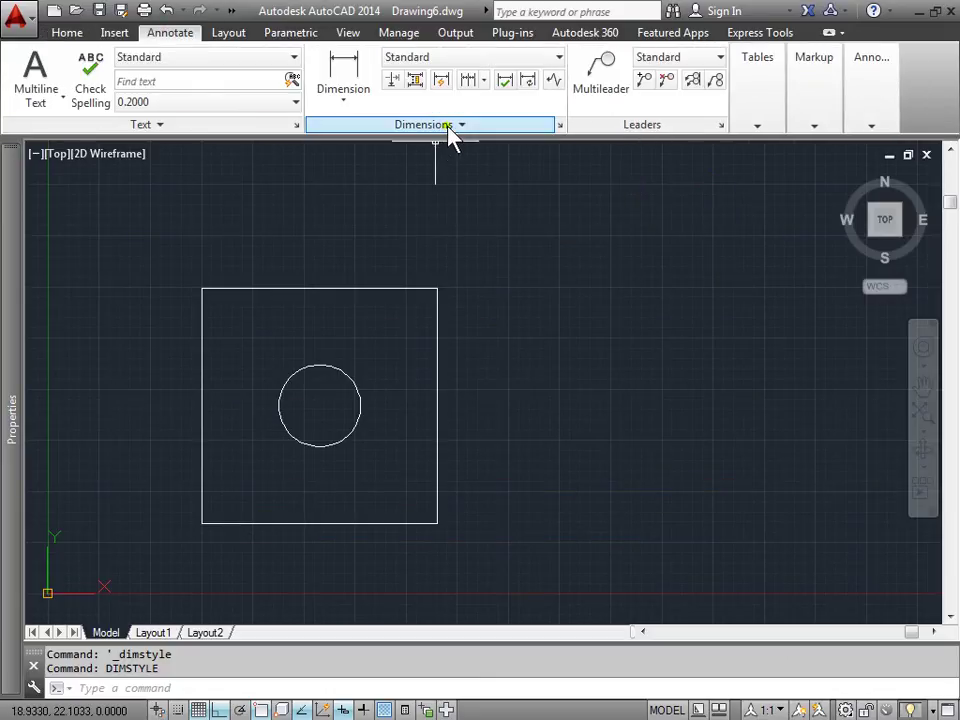
Compare the Annotative and Standard style previews, reselect Standard, and start a new dimension style
left_click(560, 125)
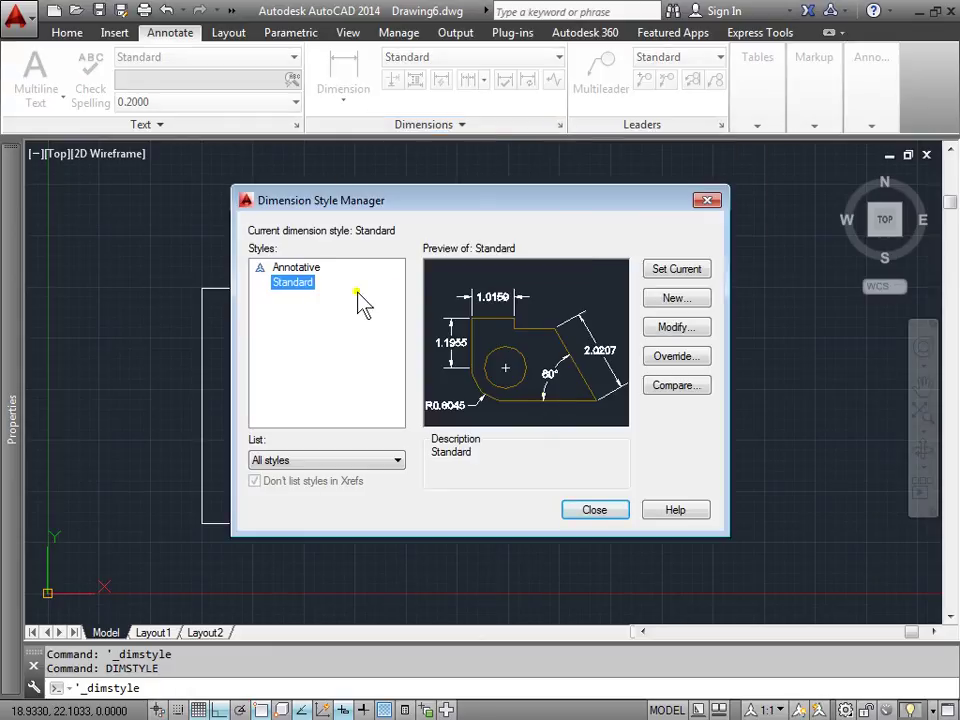
left_click(292, 267)
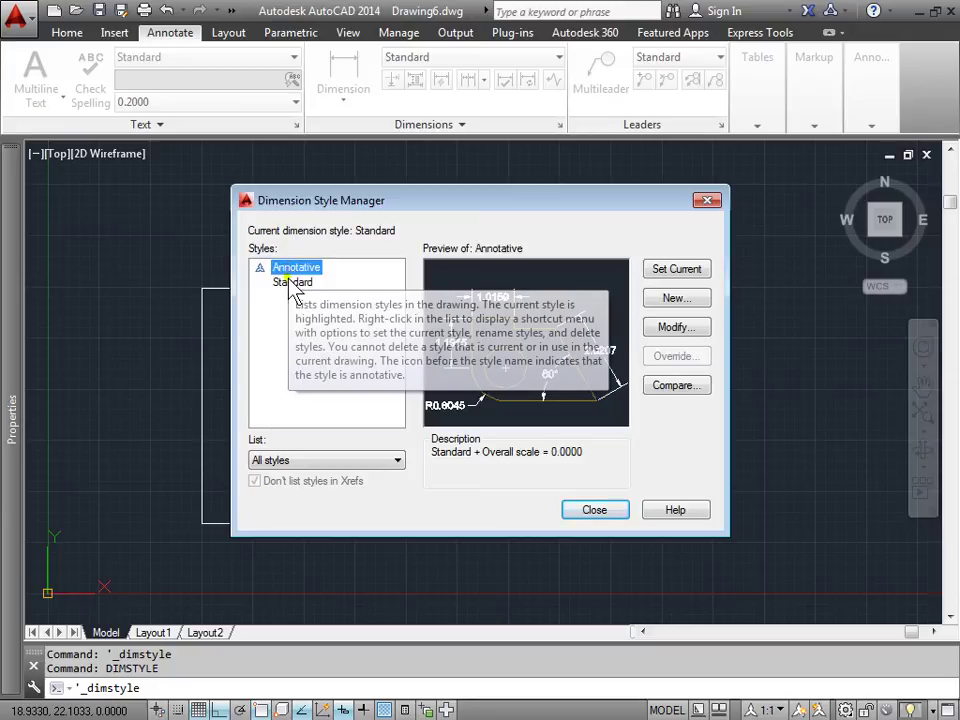
left_click(290, 284)
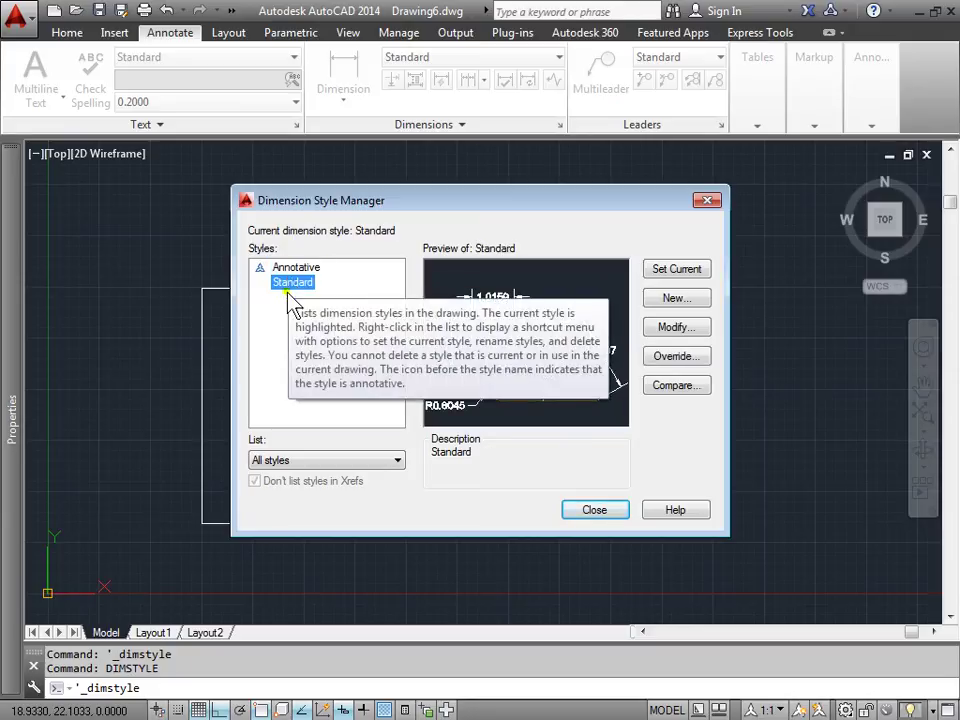
left_click(293, 268)
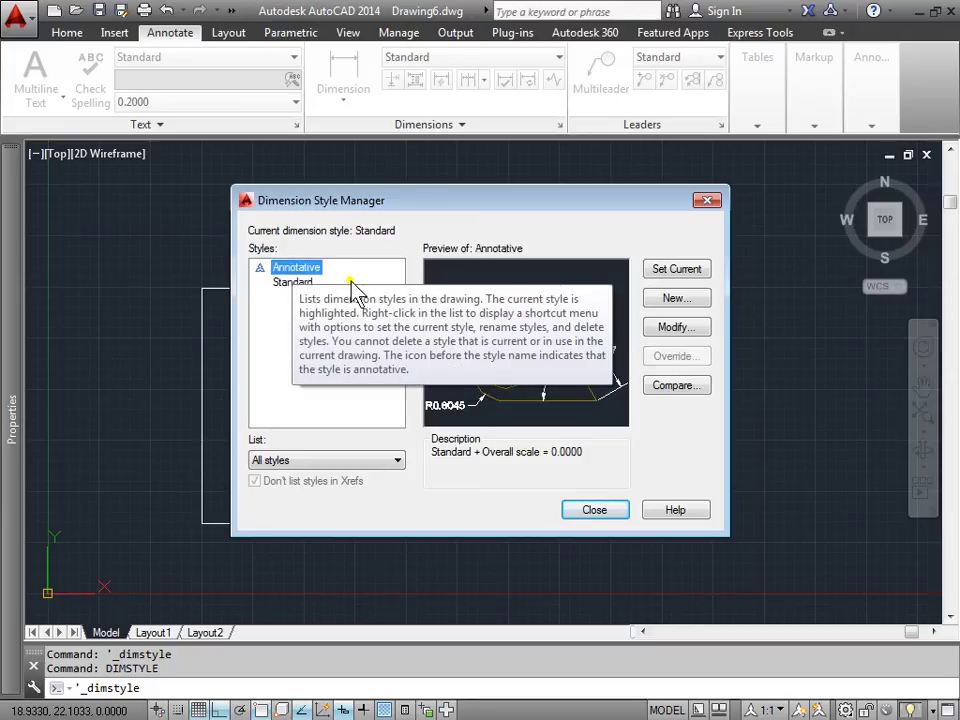
left_click(290, 283)
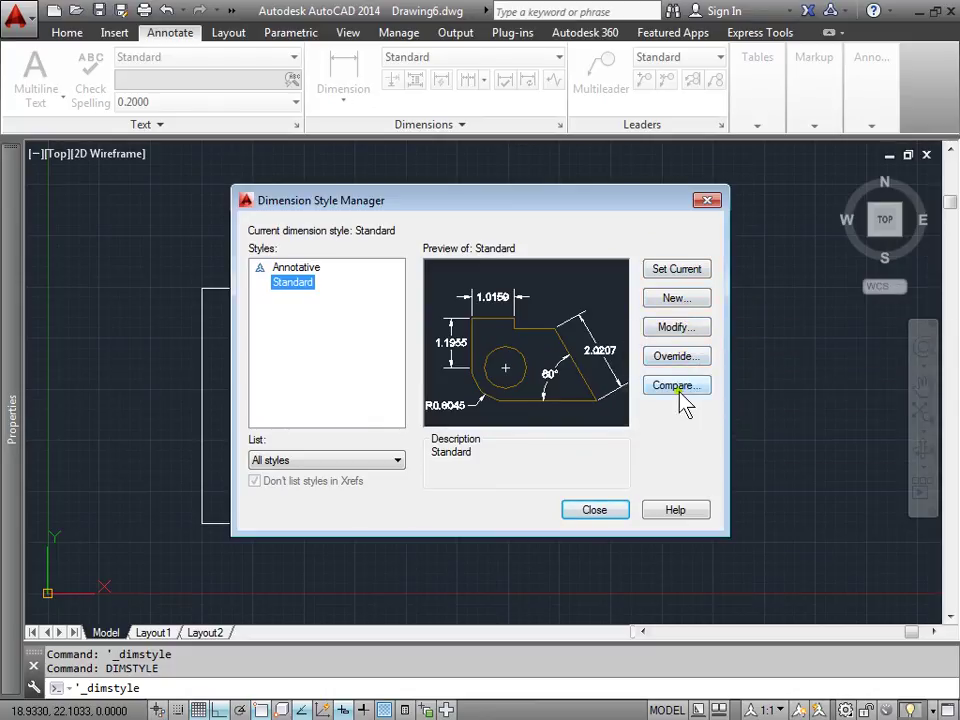
left_click(674, 298)
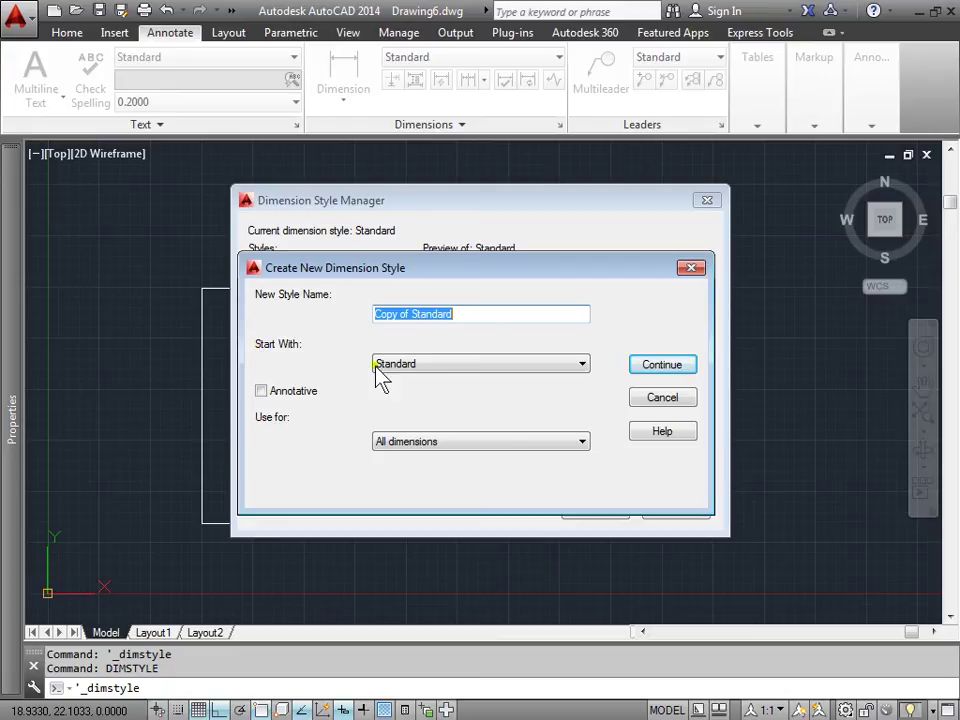
Name the new style 'Practice', starting from Standard for all dimensions, and continue to its settings
left_click(581, 366)
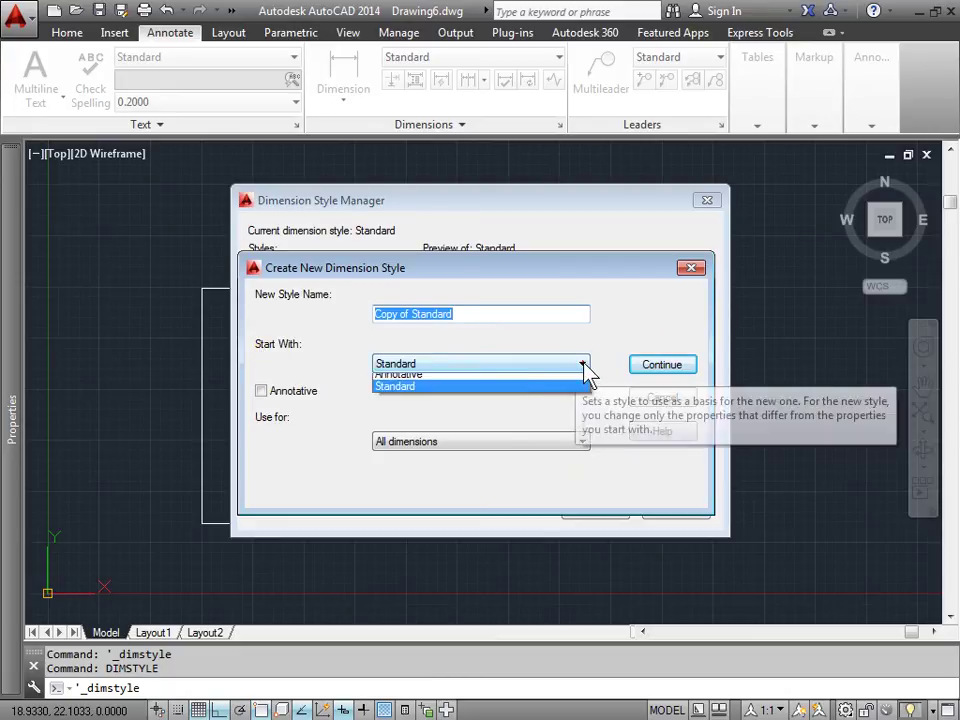
left_click(384, 392)
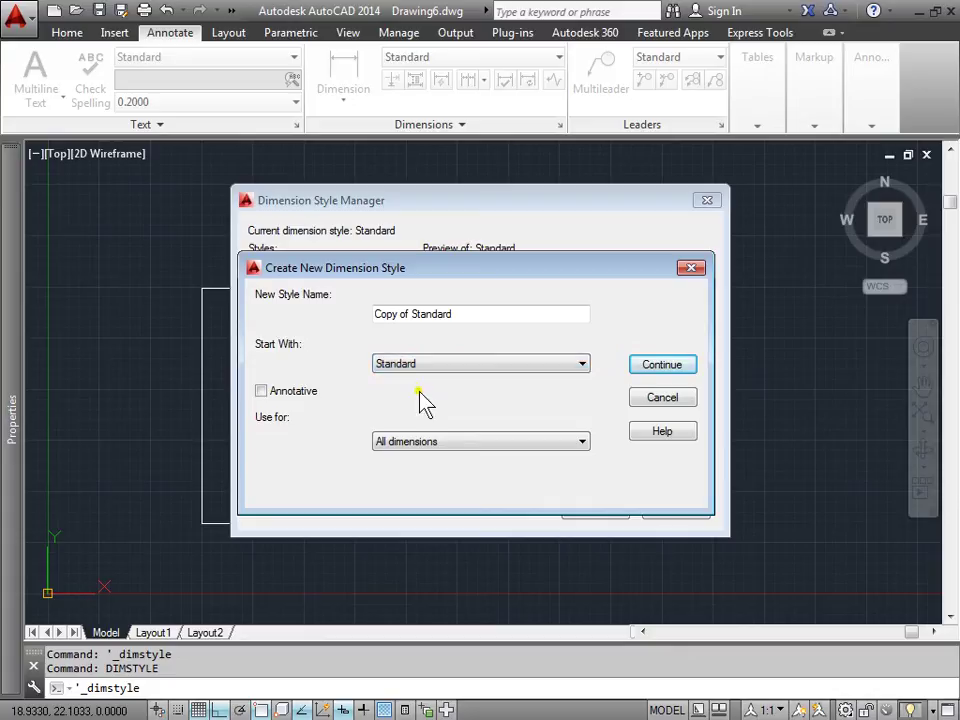
left_click_drag(455, 315, 369, 317)
key("Caps_Lock")
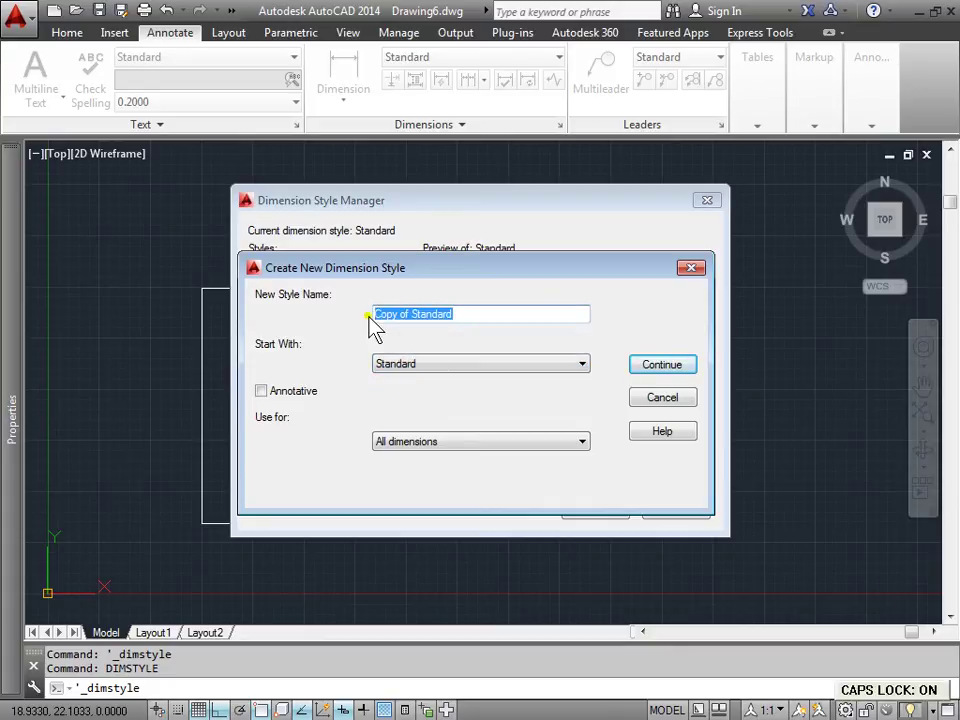
type("P")
key("Caps_Lock")
type("ractice")
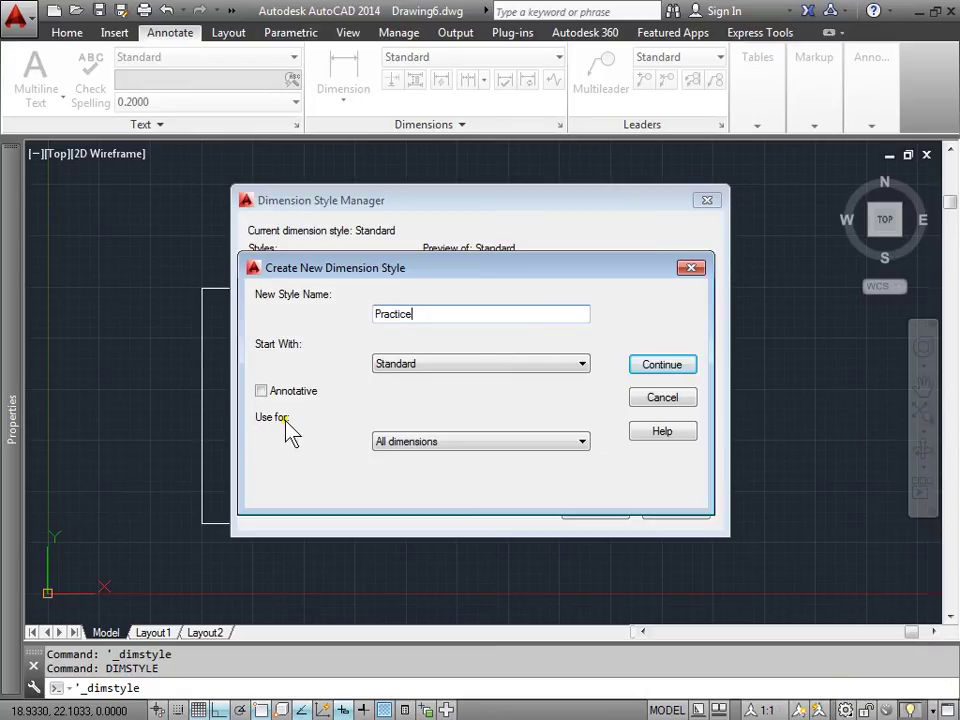
left_click(579, 442)
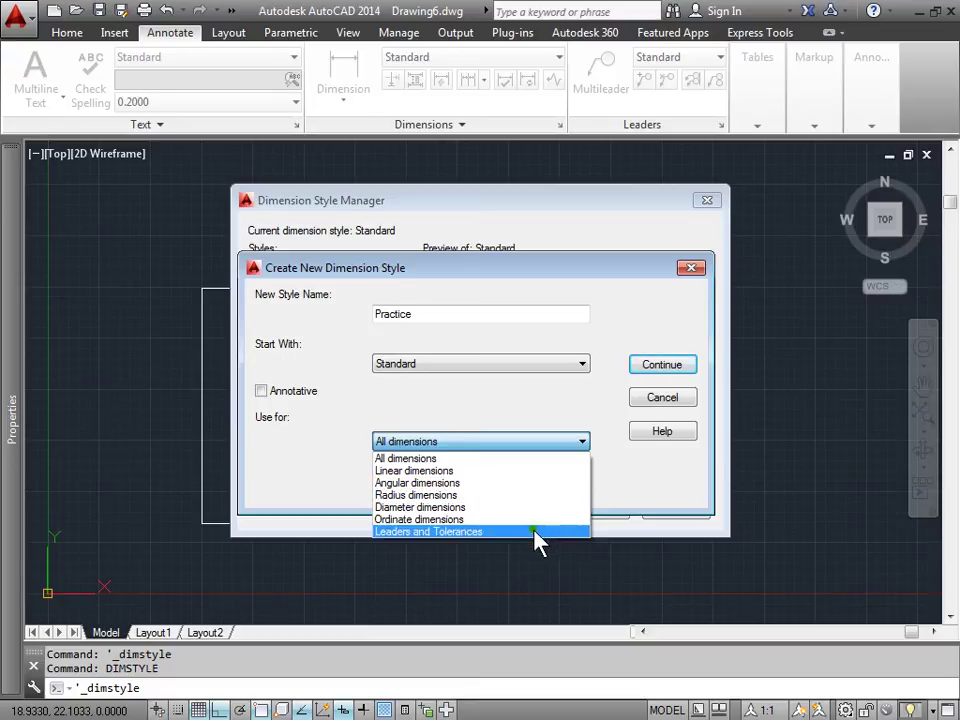
left_click(529, 460)
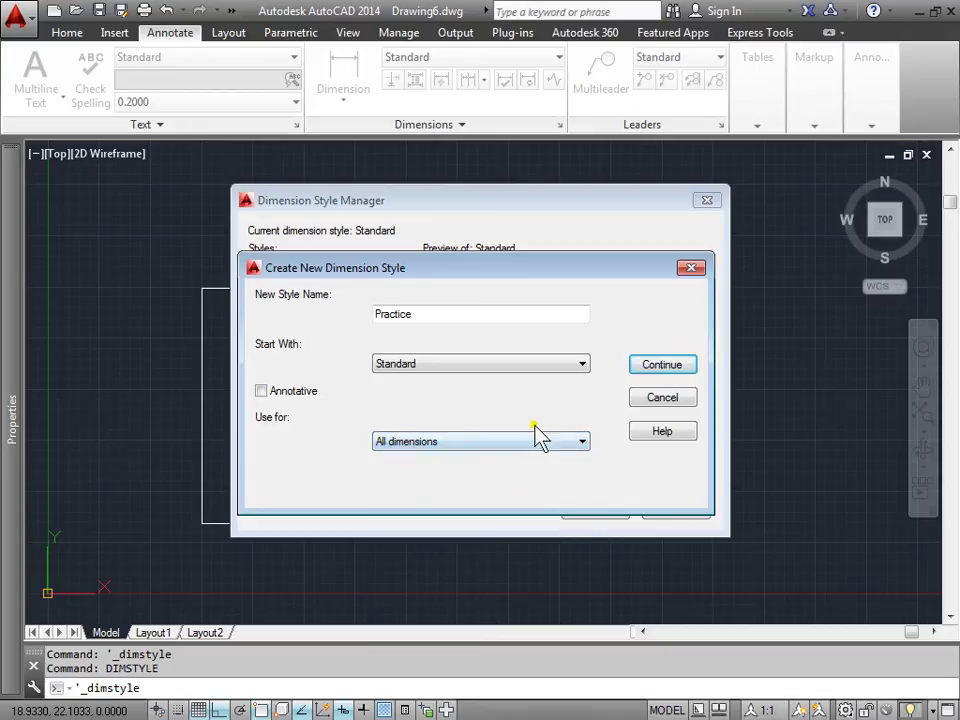
left_click(665, 364)
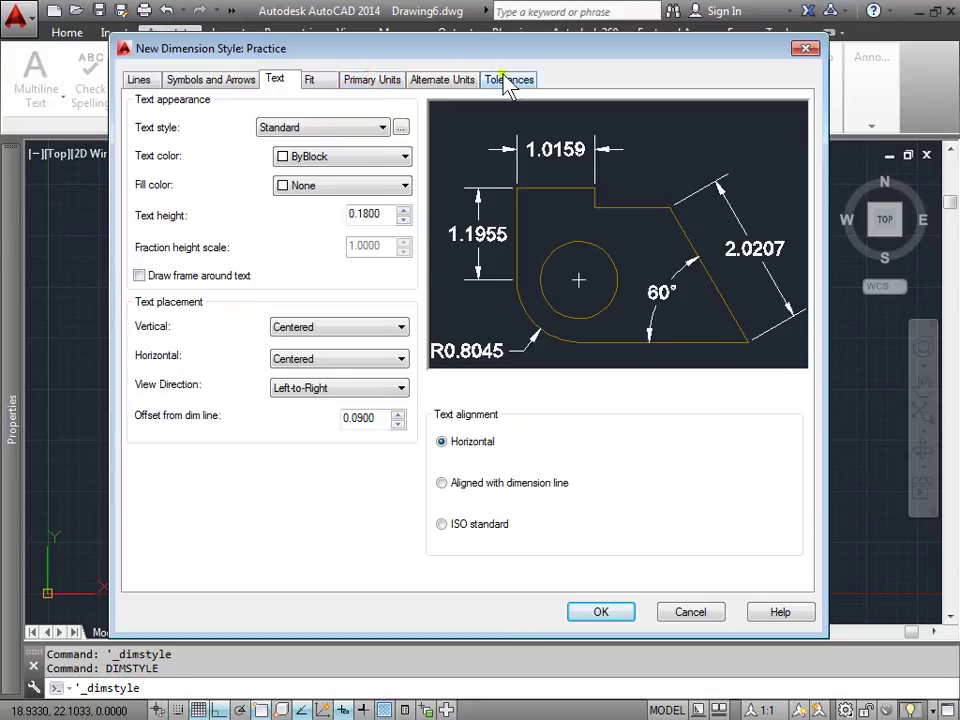
Show the Lines settings and check the dimension-line Color choices without changing them
left_click(133, 79)
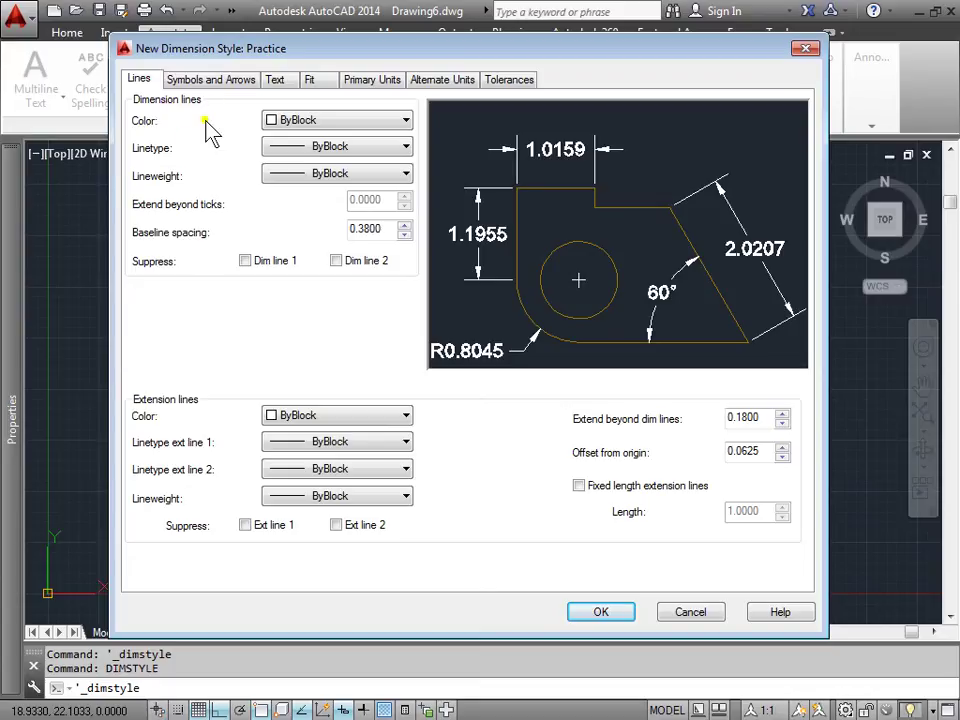
left_click(406, 121)
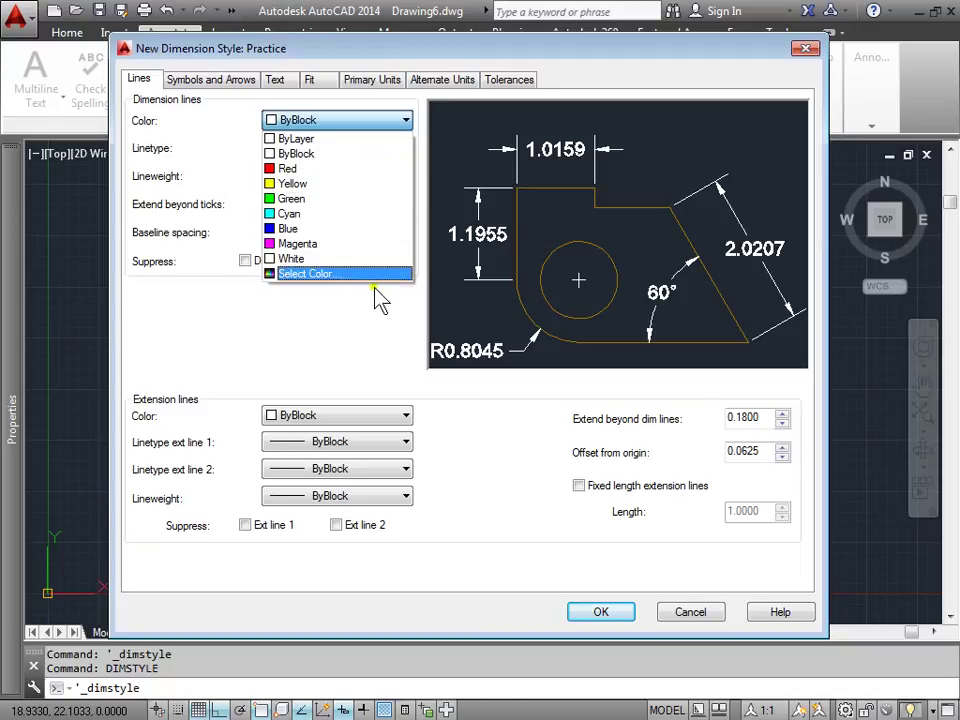
left_click(263, 328)
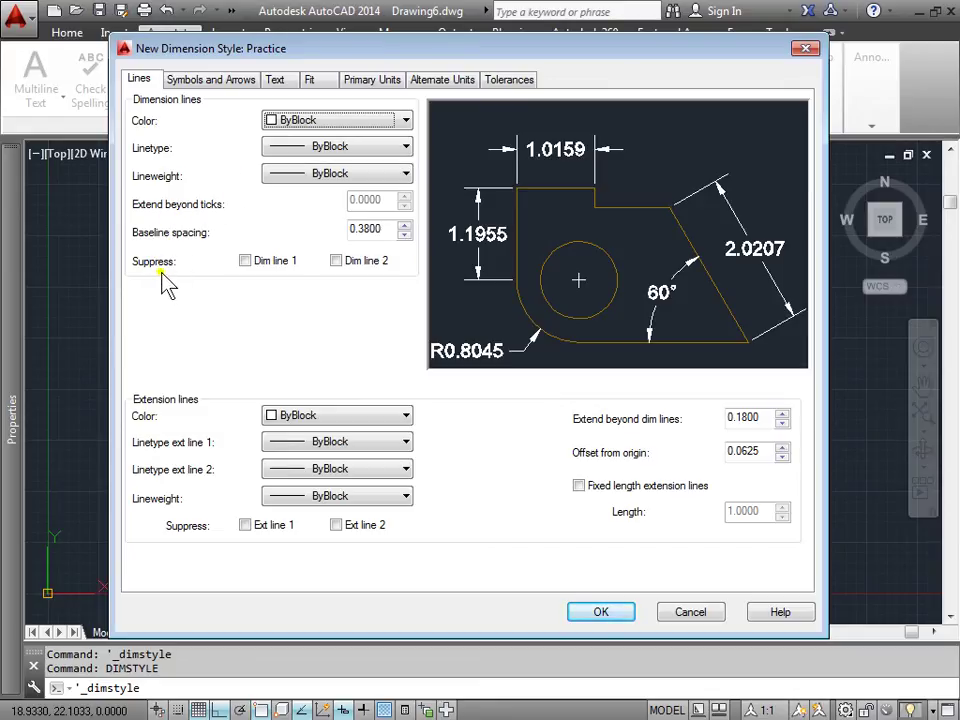
Toggle suppression of Dim line 1 and Dim line 2, leaving both lines shown
left_click(246, 262)
left_click(246, 262)
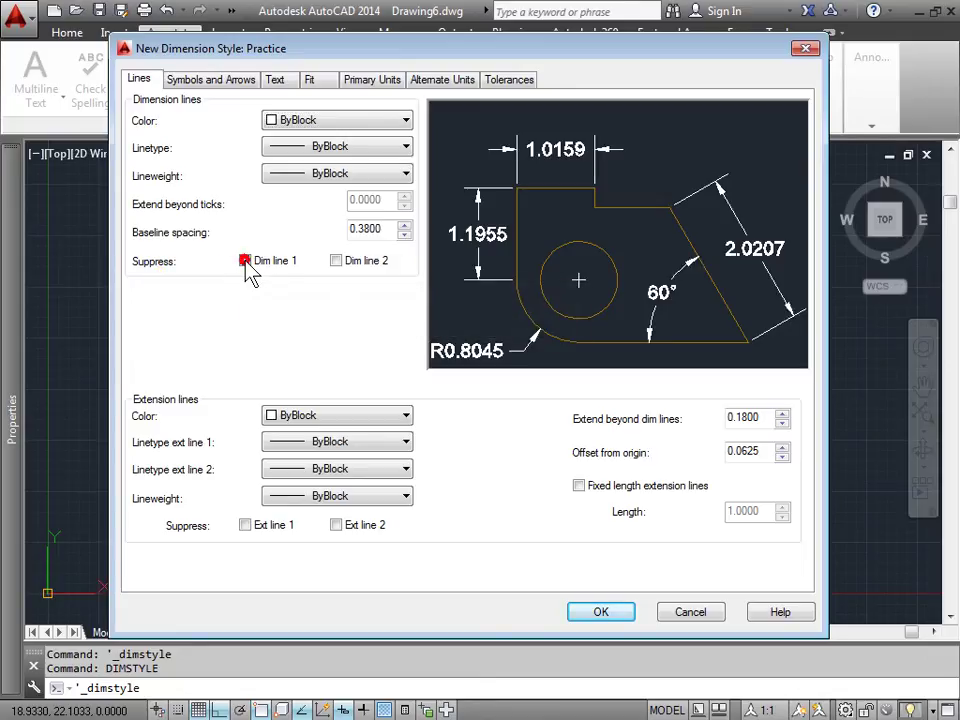
left_click(246, 262)
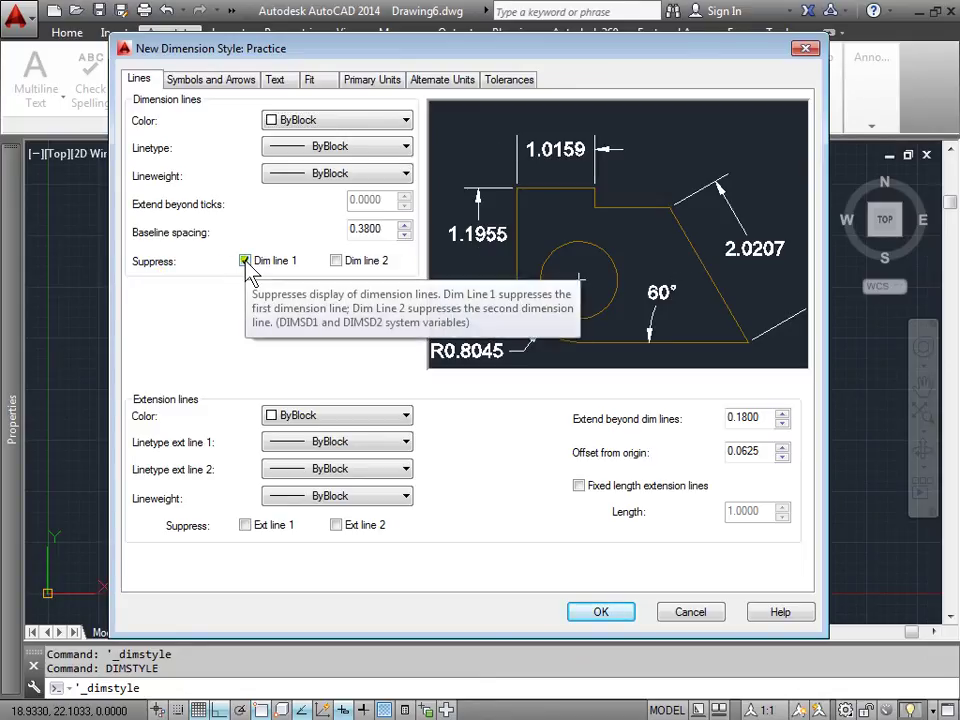
left_click(246, 262)
left_click(246, 262)
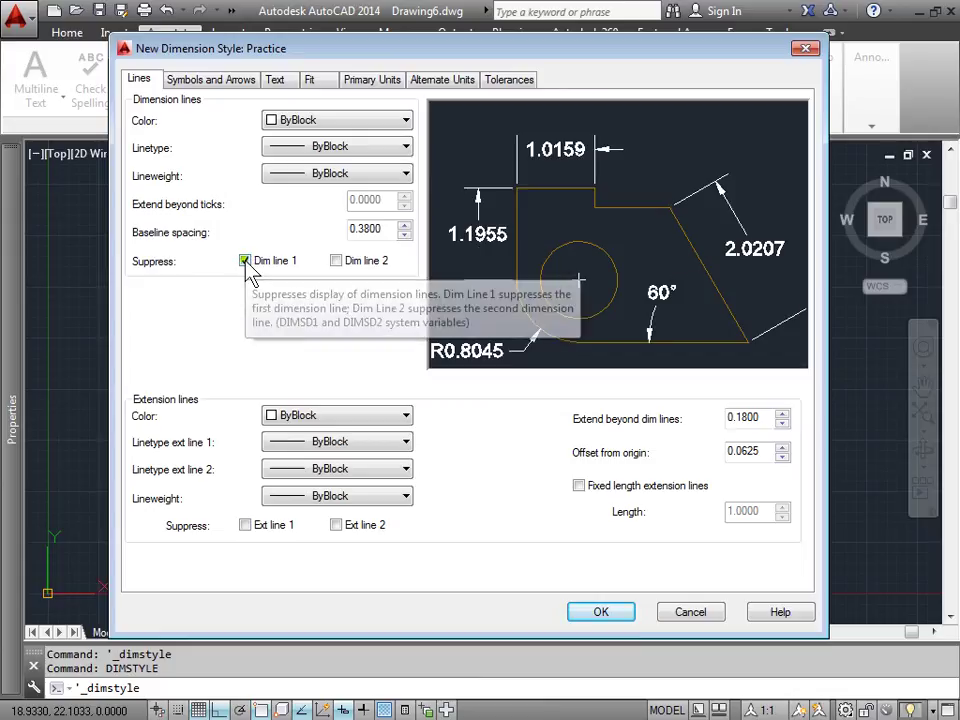
left_click(246, 262)
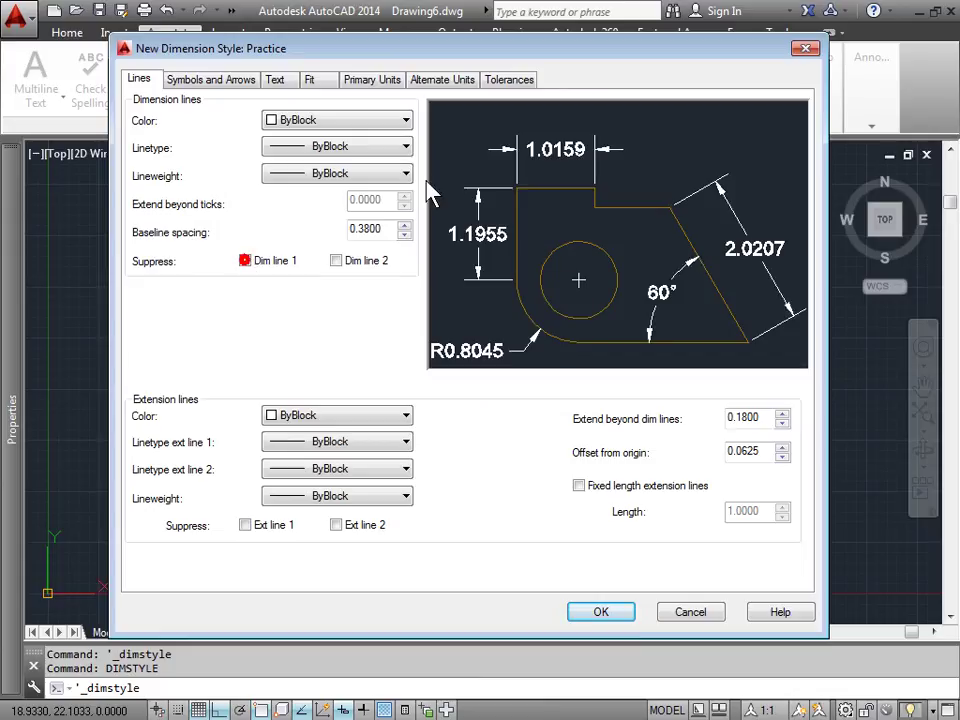
left_click(337, 262)
left_click(337, 262)
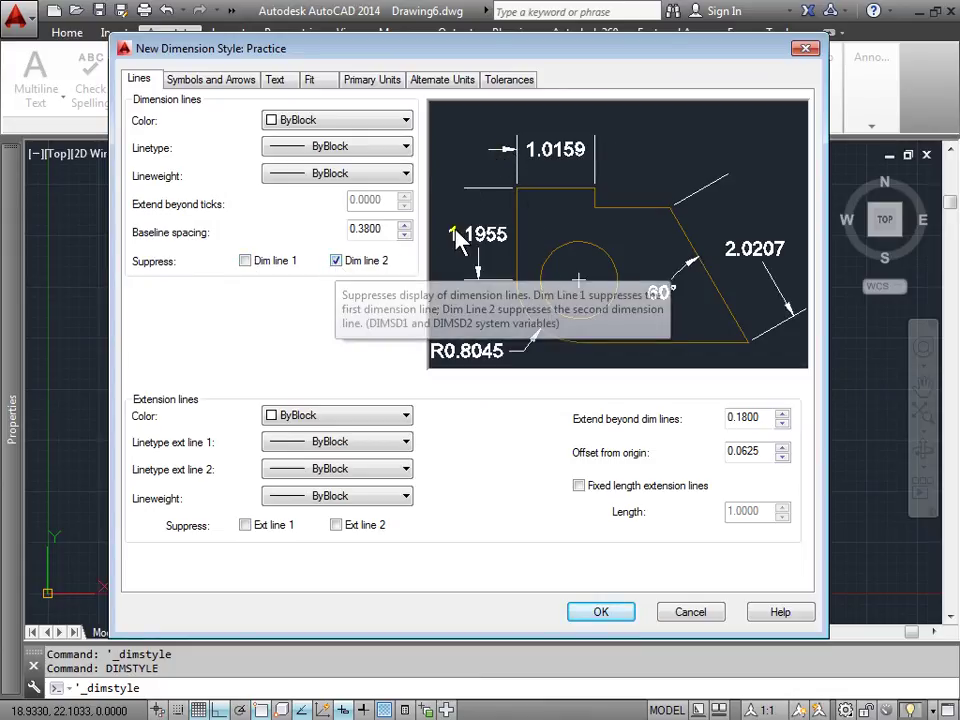
left_click(337, 261)
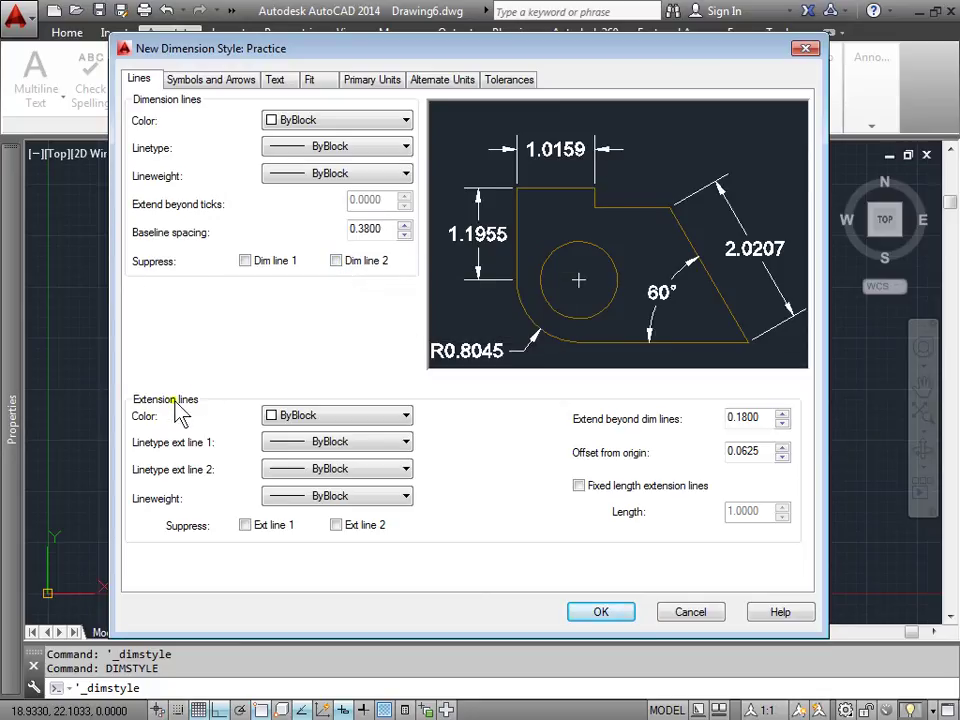
left_click(246, 525)
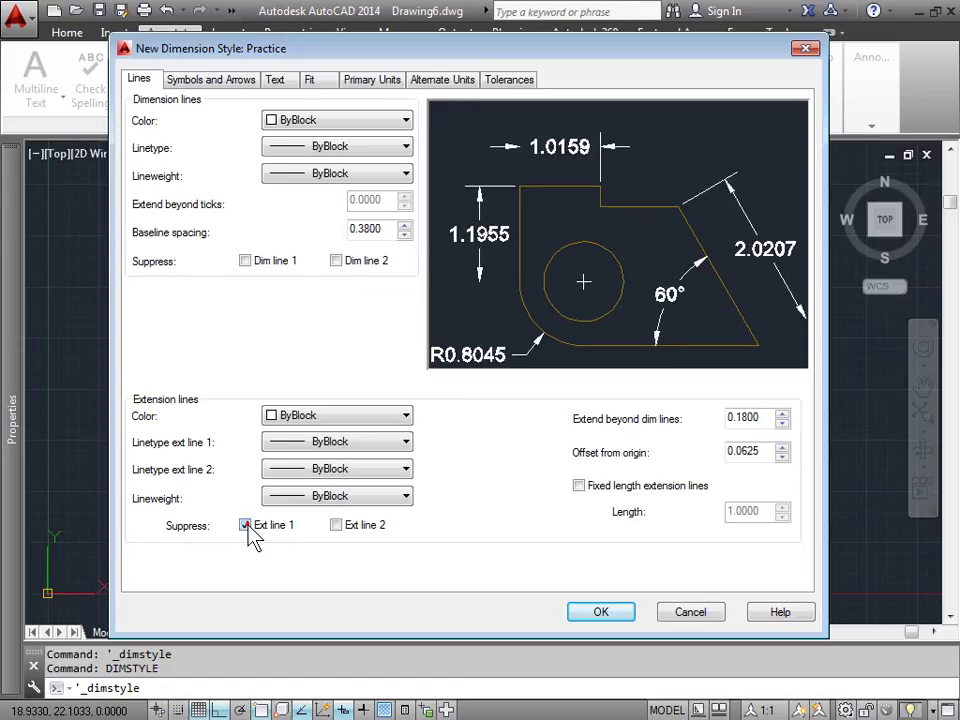
left_click(246, 525)
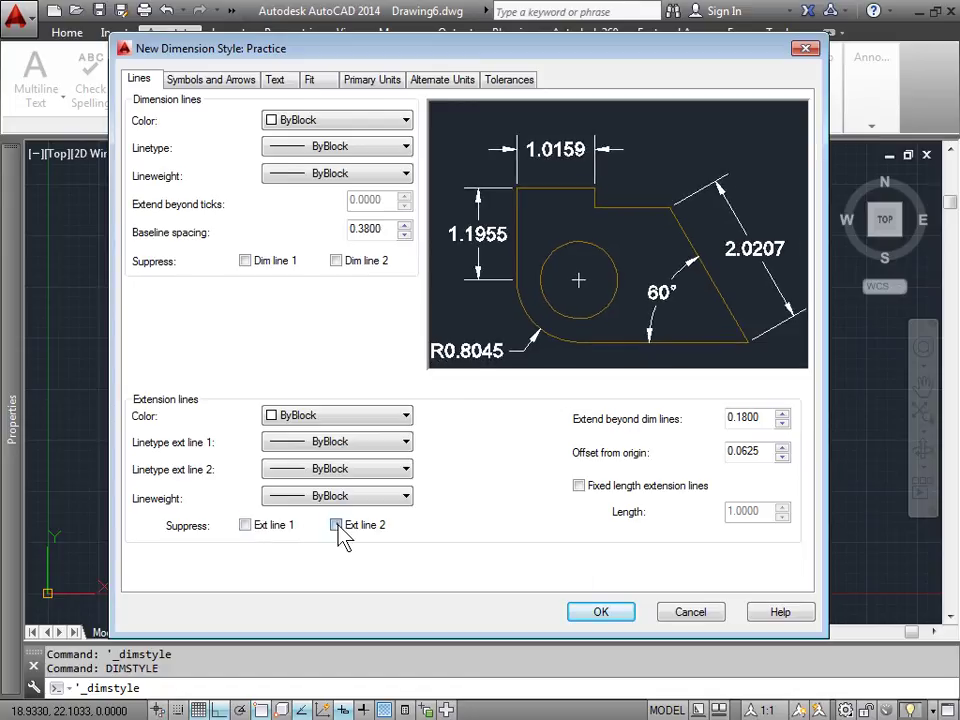
left_click(337, 525)
left_click(337, 525)
left_click(207, 82)
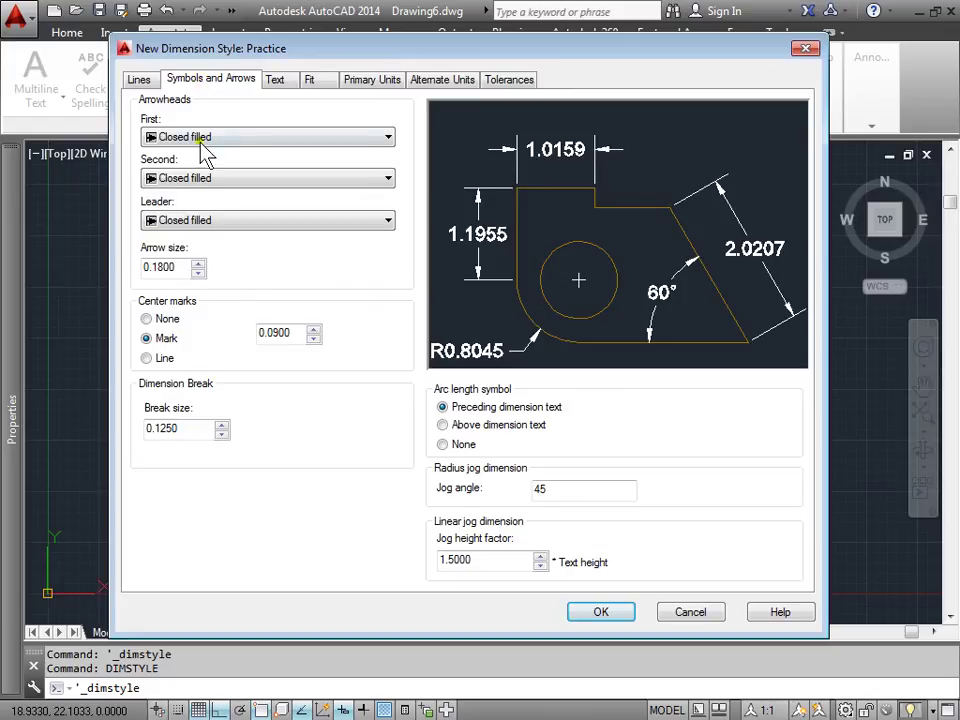
Set the first arrowhead to Open so both arrowheads become Open, keeping size 0.1800
left_click(389, 137)
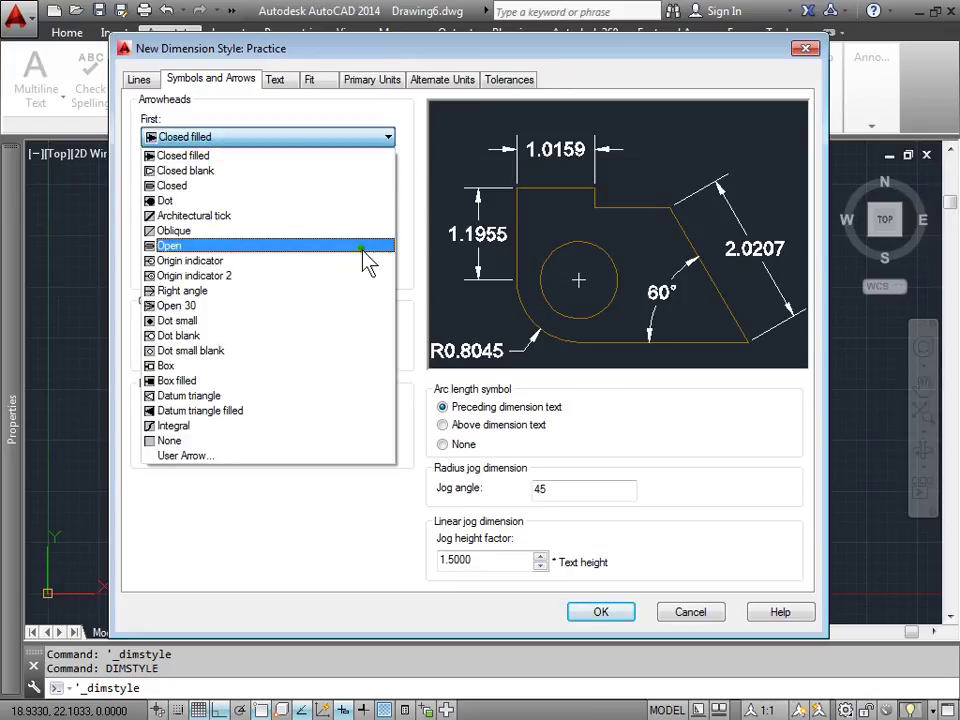
left_click(332, 157)
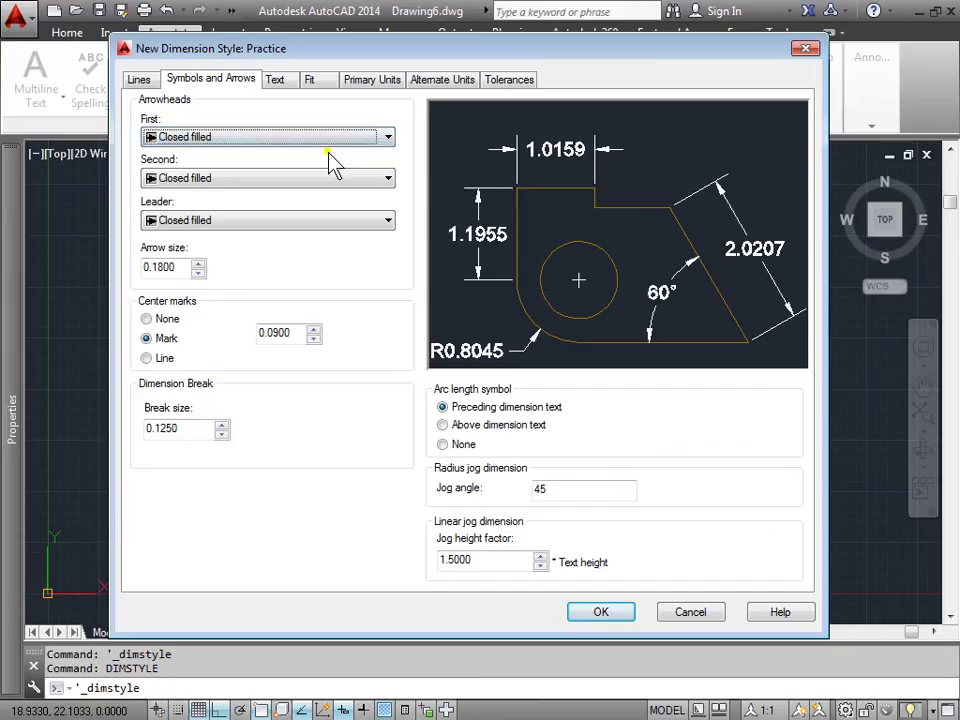
left_click(385, 136)
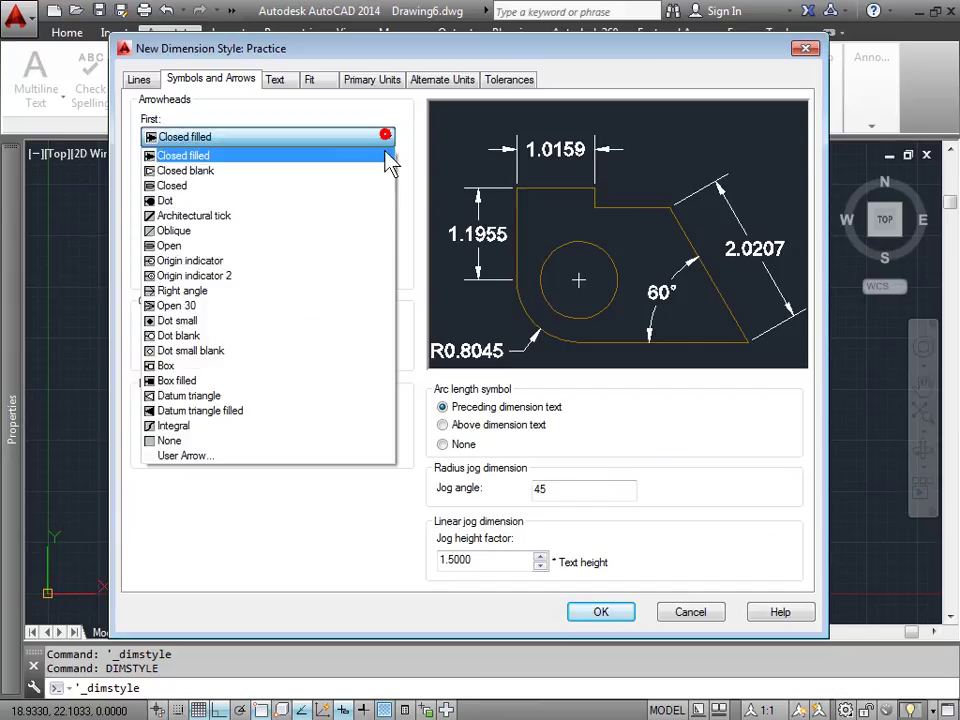
left_click(357, 246)
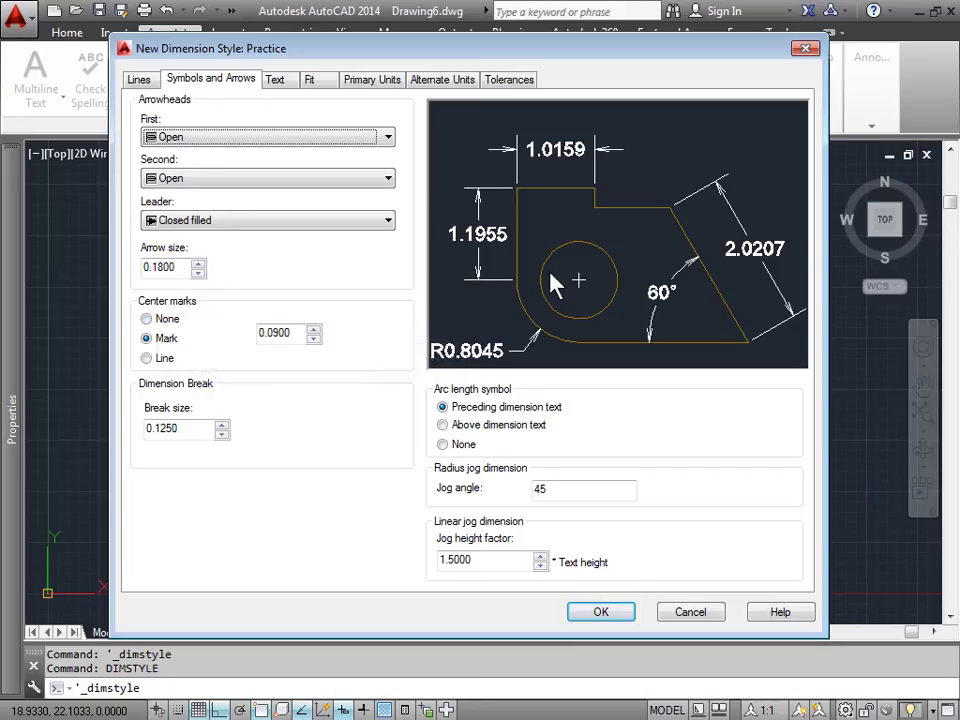
left_click(146, 319)
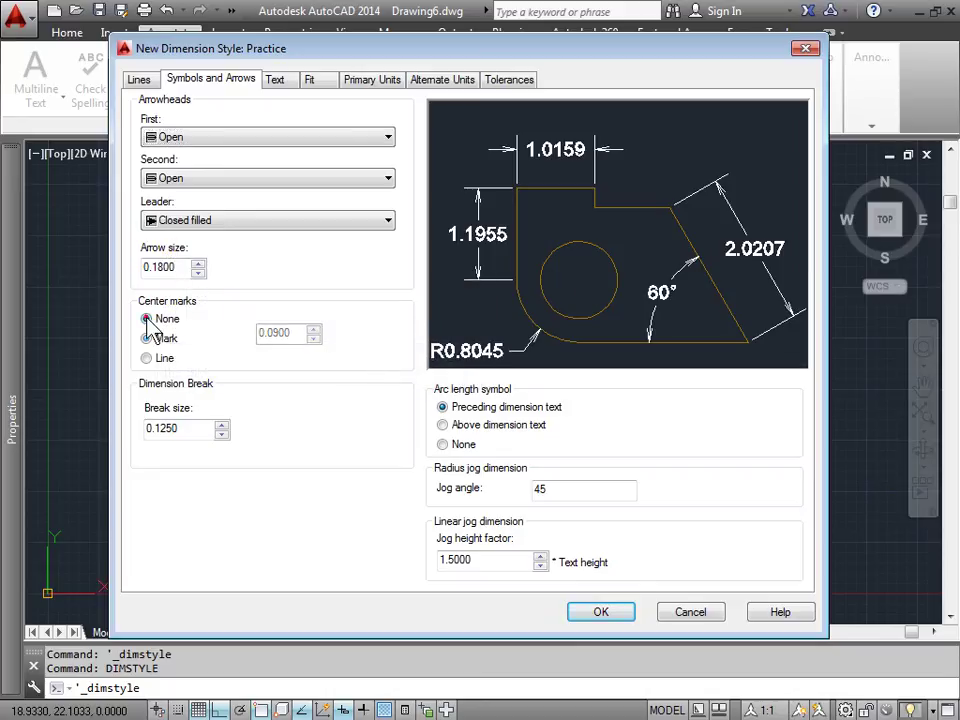
left_click(146, 358)
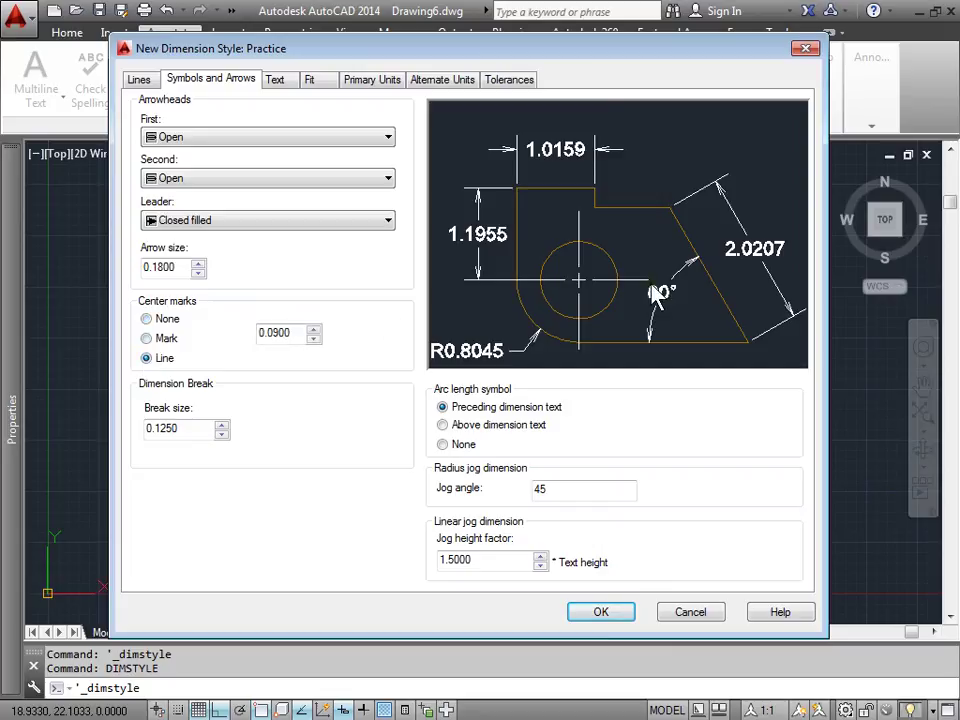
left_click(146, 338)
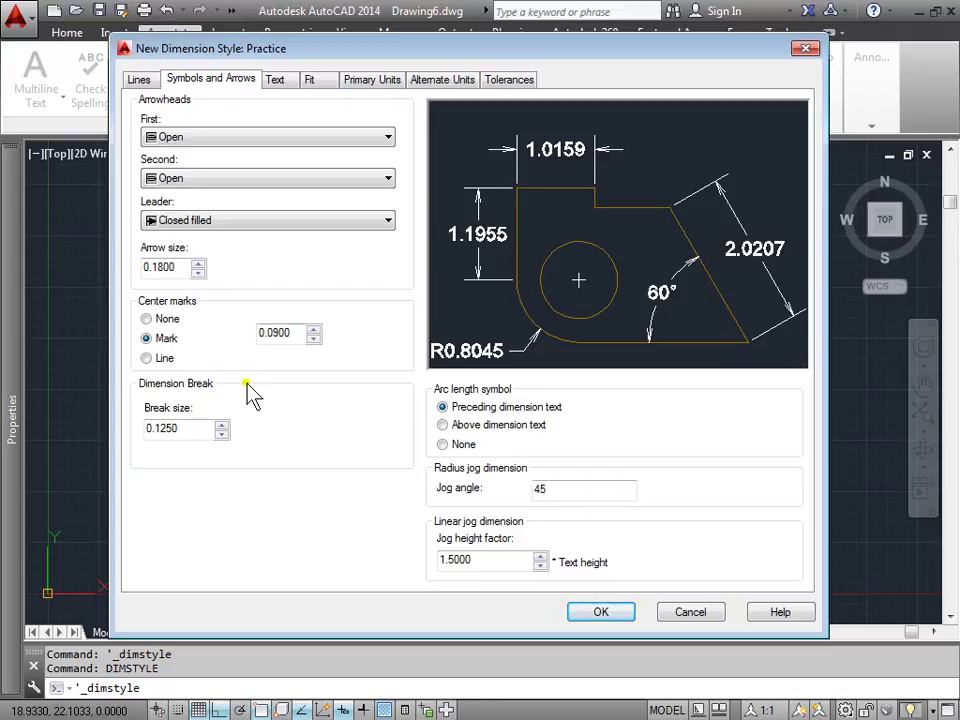
left_click(221, 425)
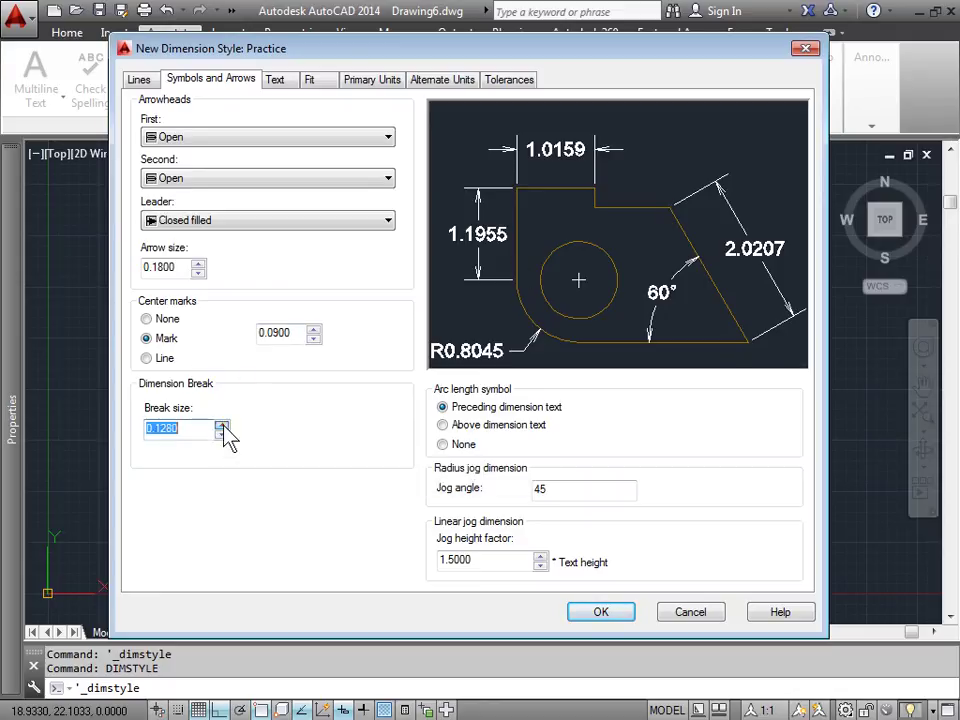
left_click(222, 434)
left_click(222, 435)
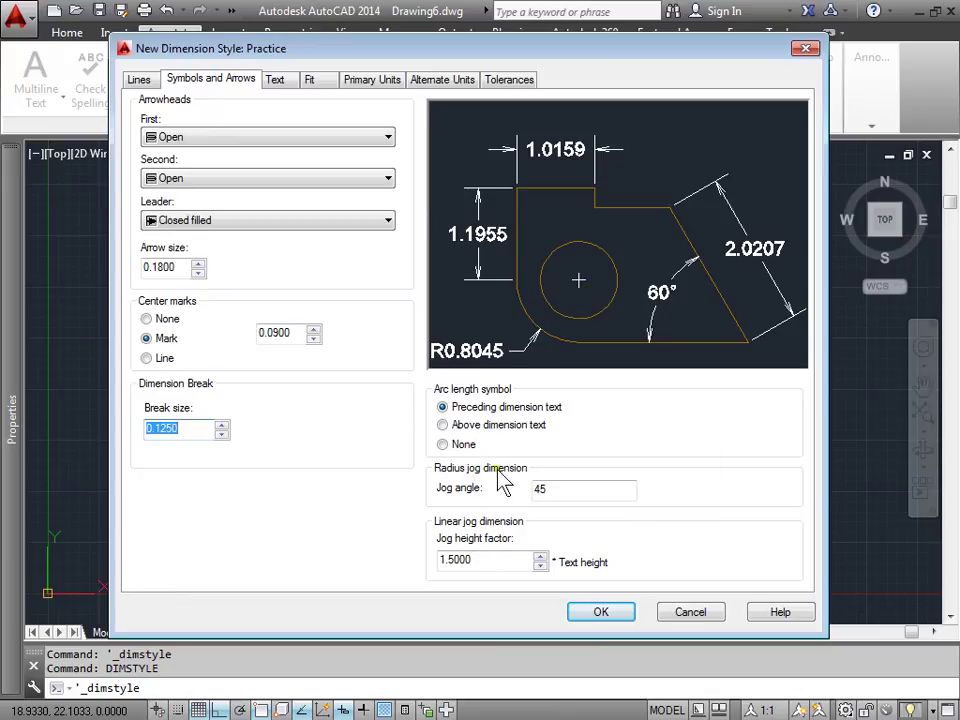
Show the Text settings and check the text style list, keeping Standard
left_click(276, 82)
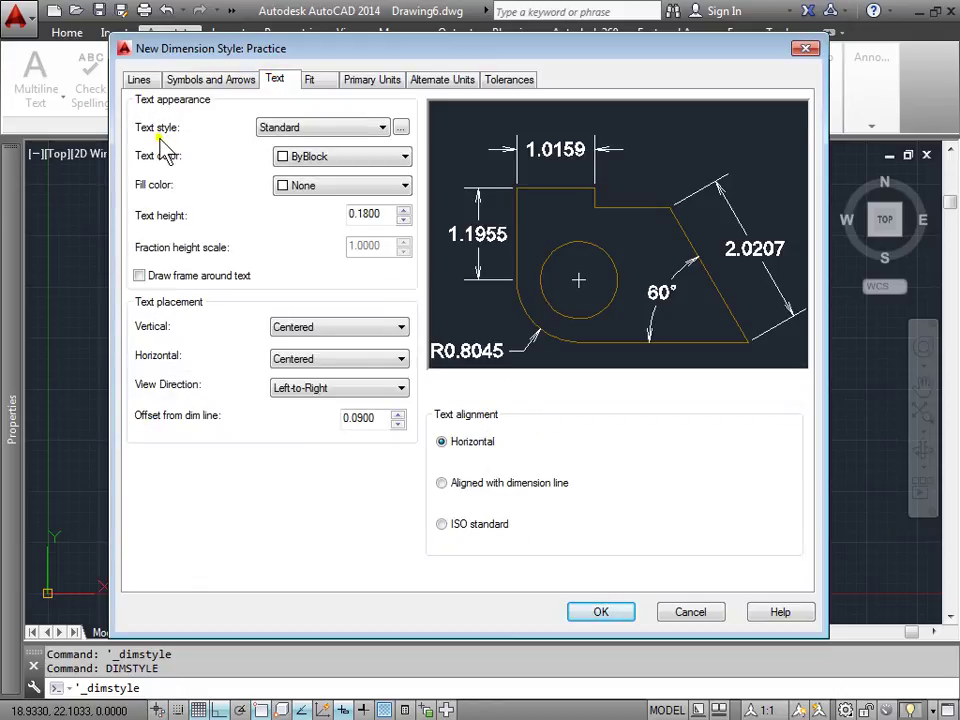
left_click(382, 128)
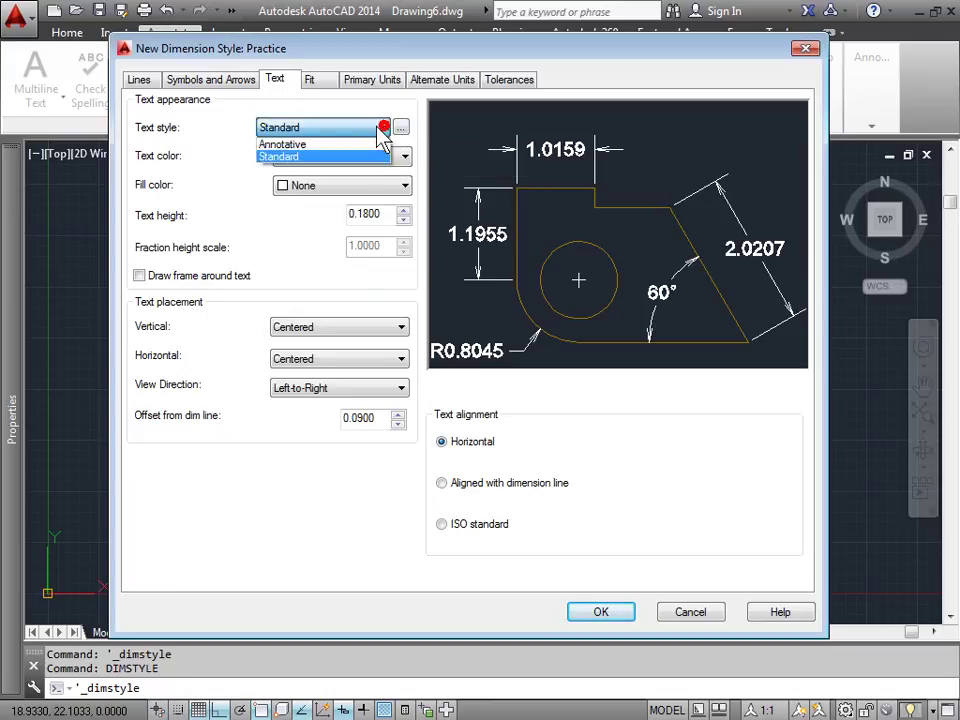
left_click(184, 122)
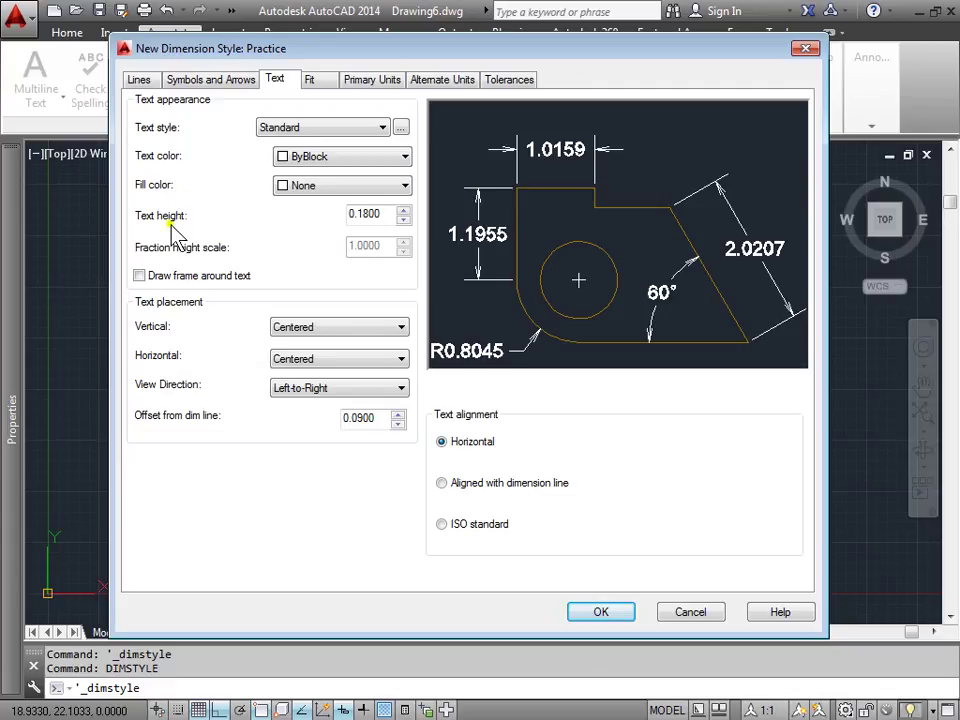
Set the dimension text Fill color to Red
left_click(404, 186)
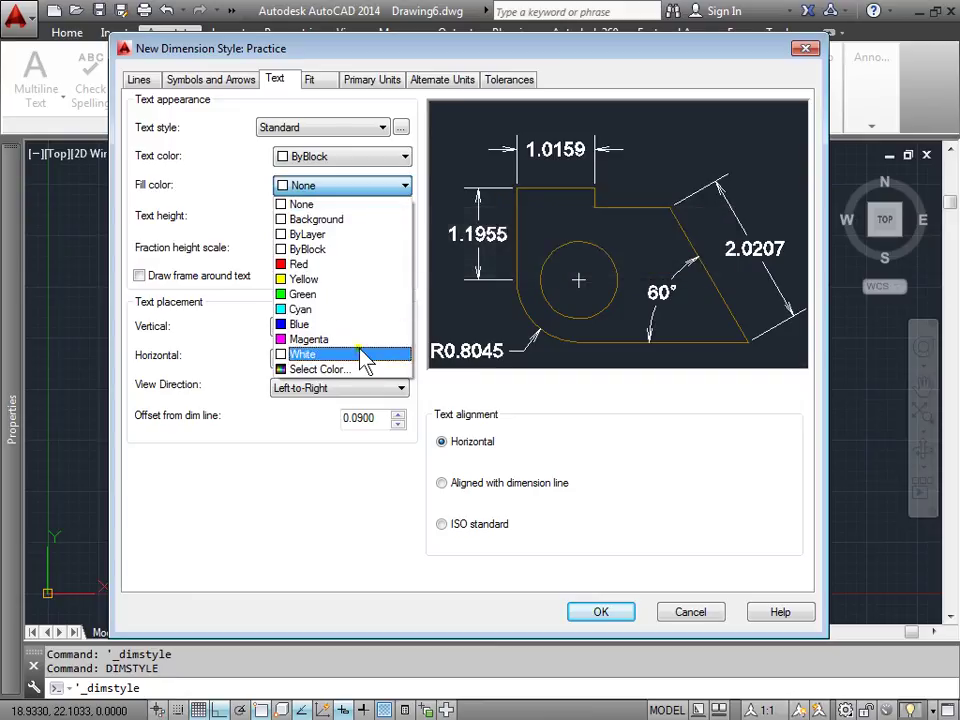
left_click(352, 266)
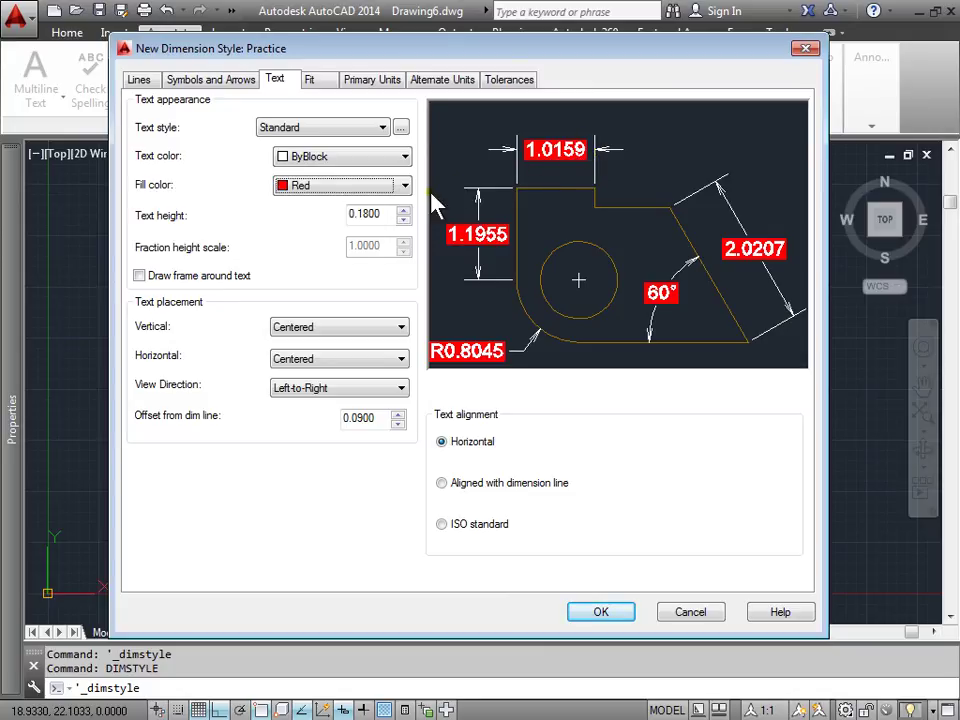
left_click(404, 186)
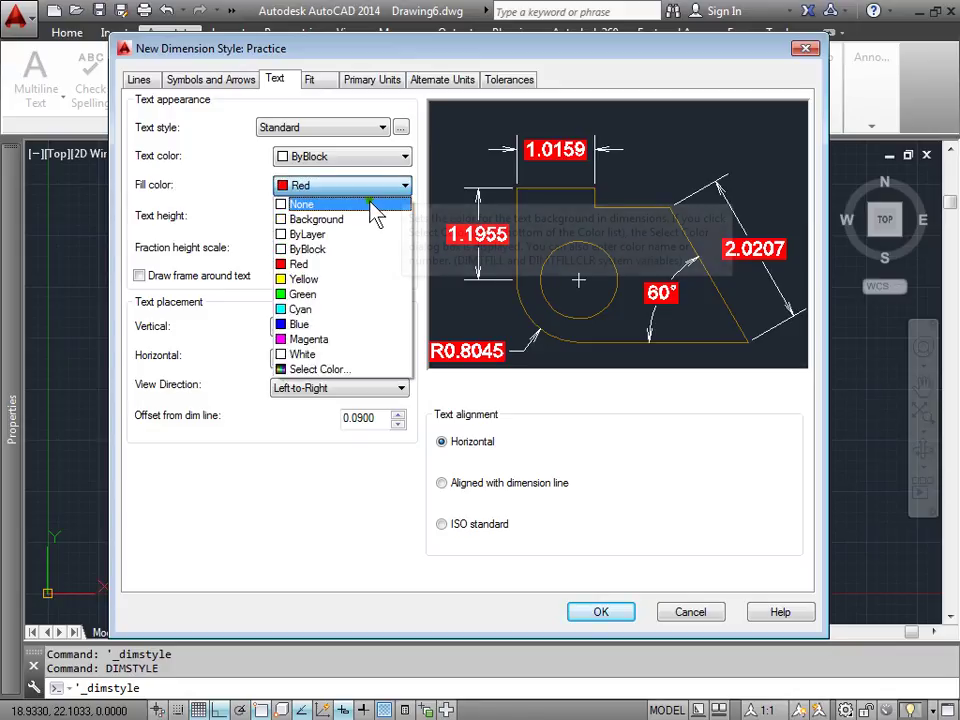
Set the text fill back to None and try Draw frame on and off
left_click(370, 204)
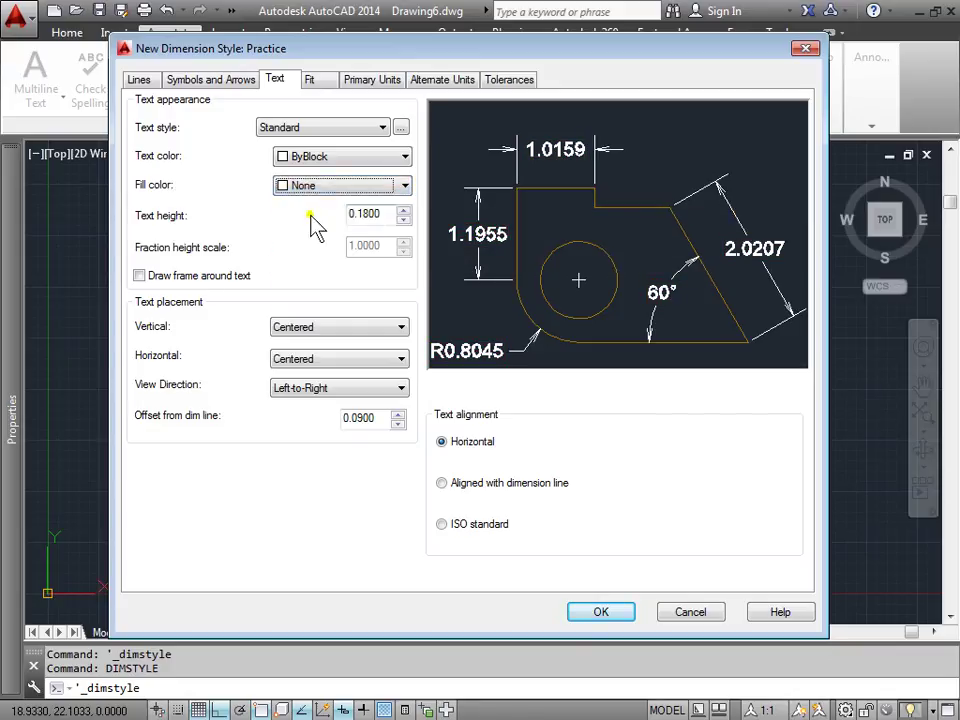
left_click(140, 276)
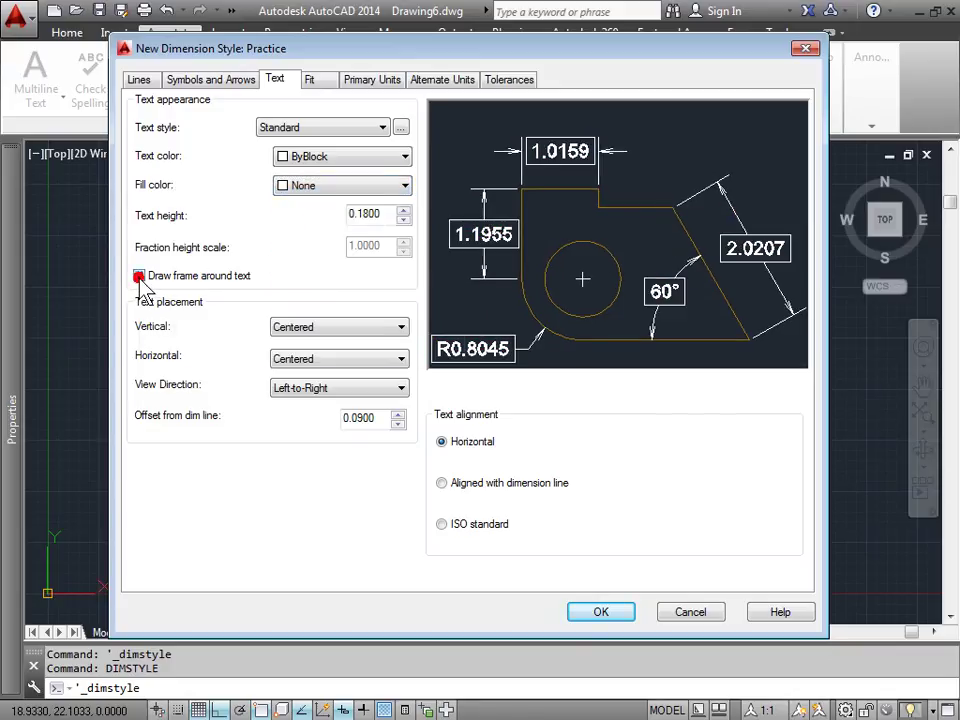
left_click(140, 276)
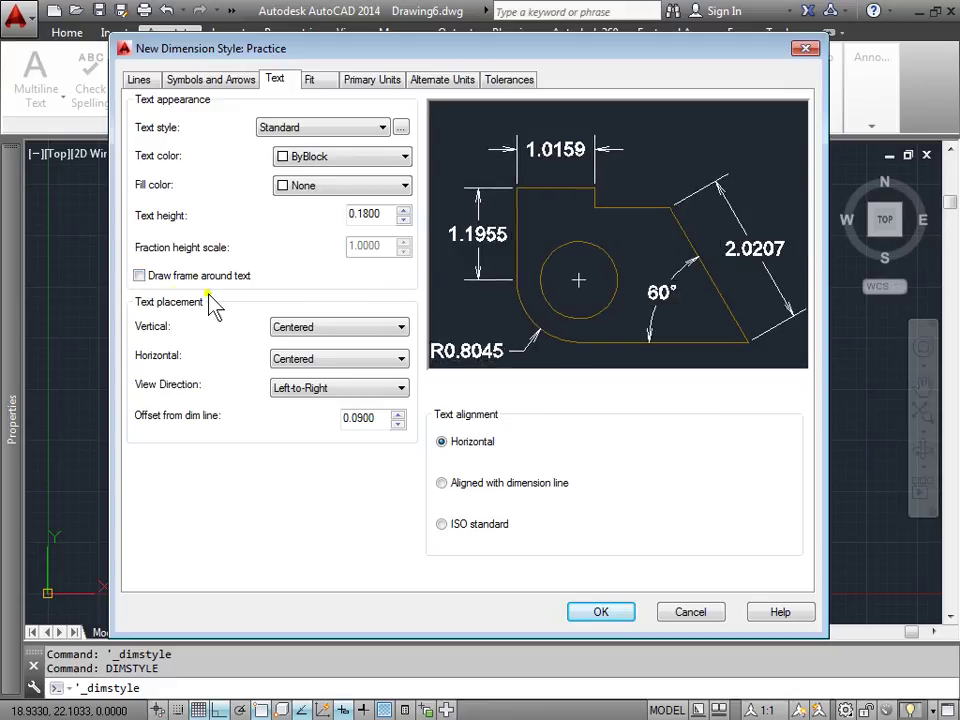
Try Outside vertical placement, return to Centered, and set text alignment to ISO standard
left_click(375, 331)
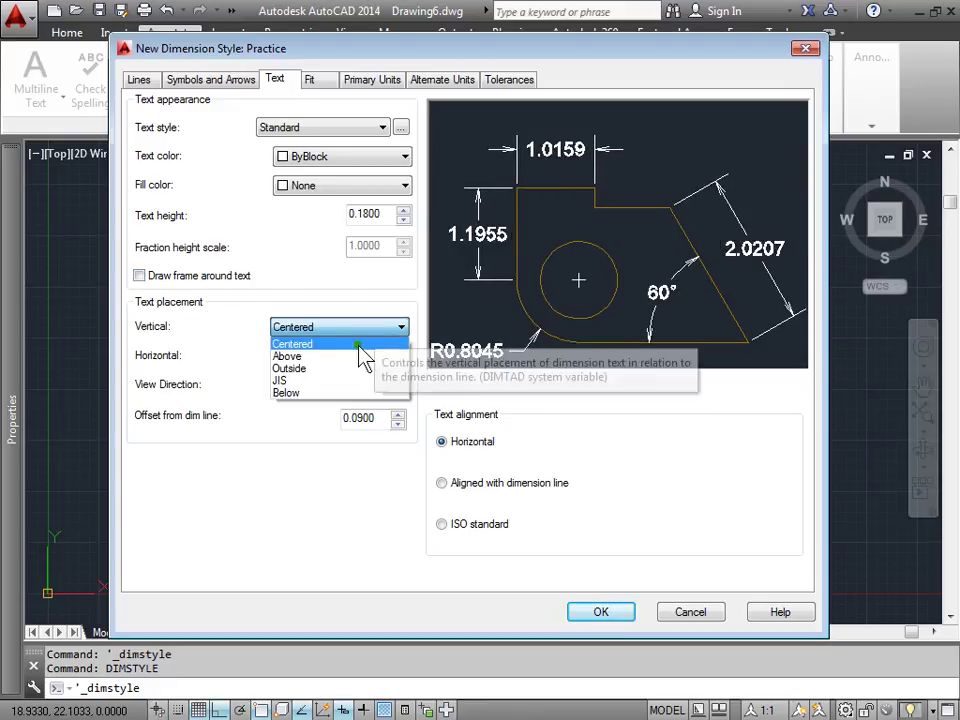
left_click(352, 368)
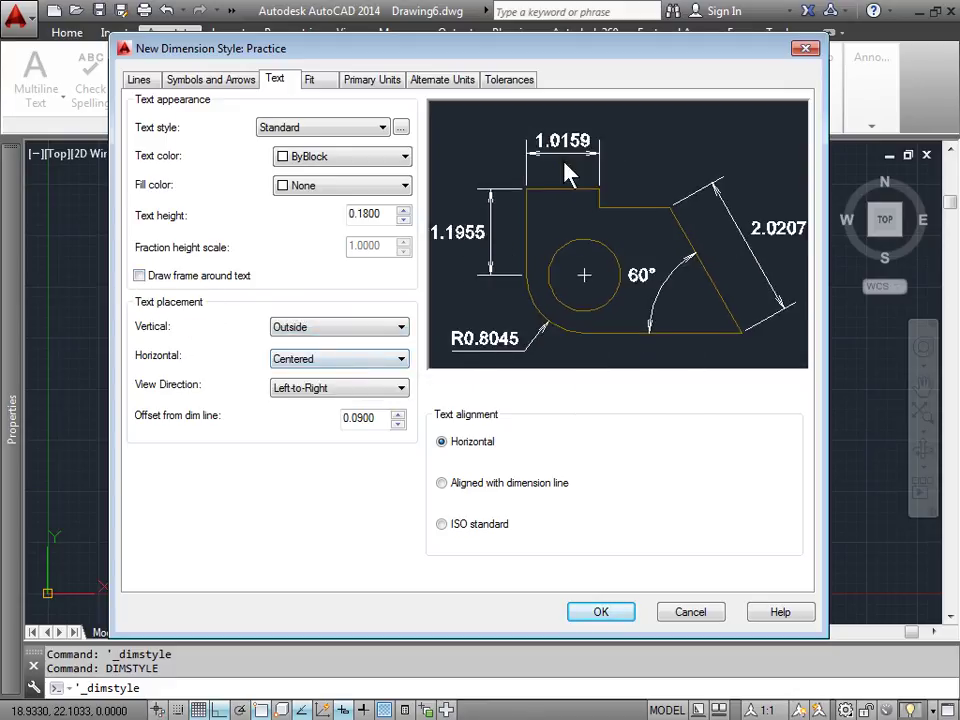
left_click(403, 325)
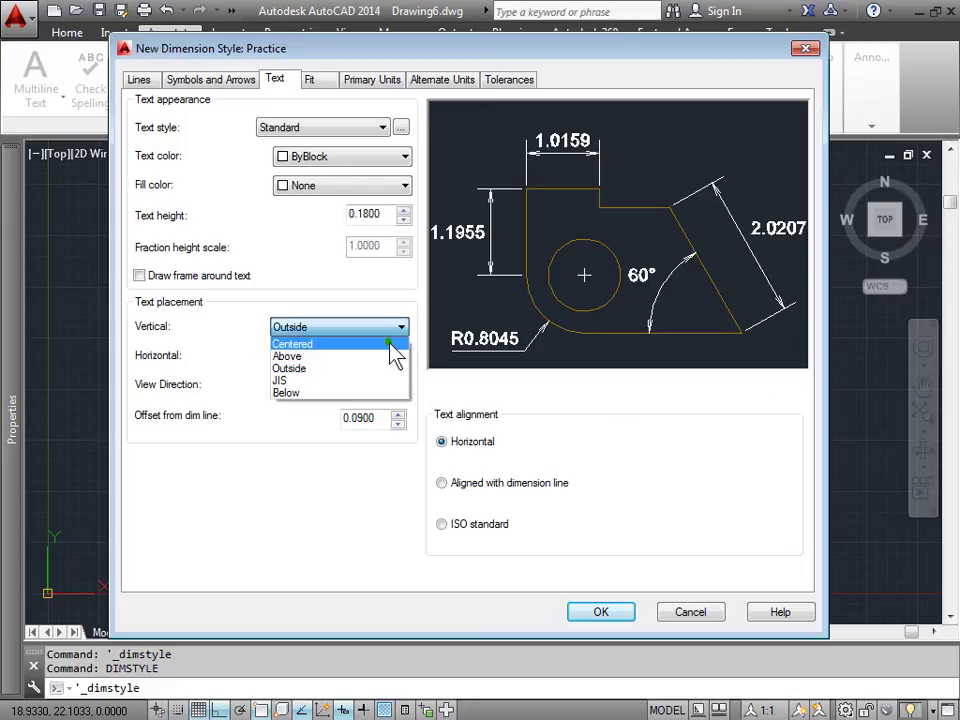
left_click(390, 344)
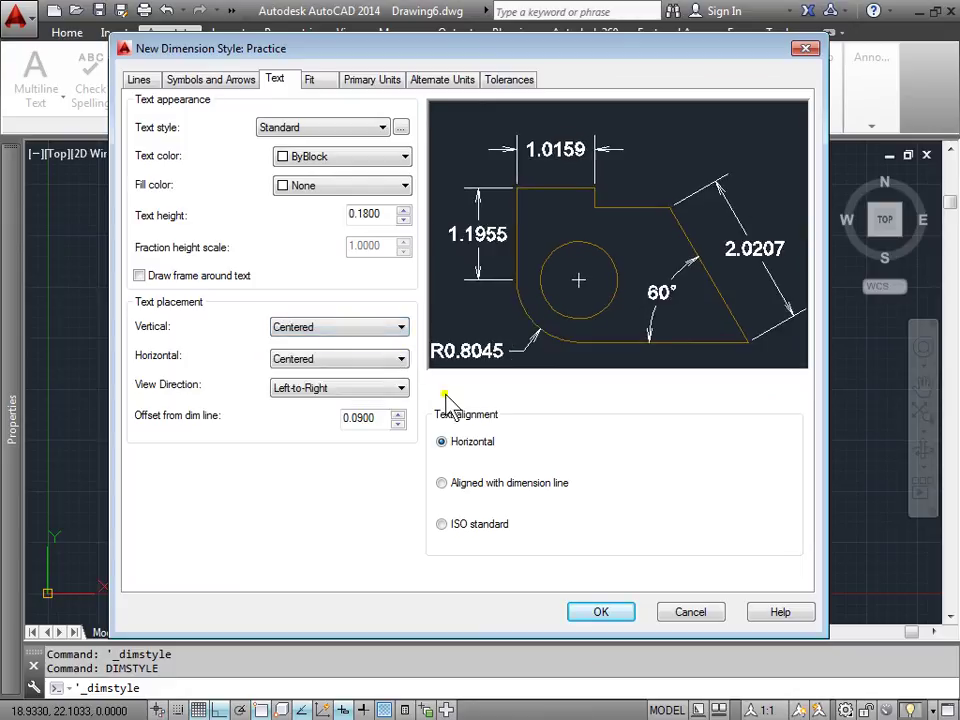
left_click(441, 524)
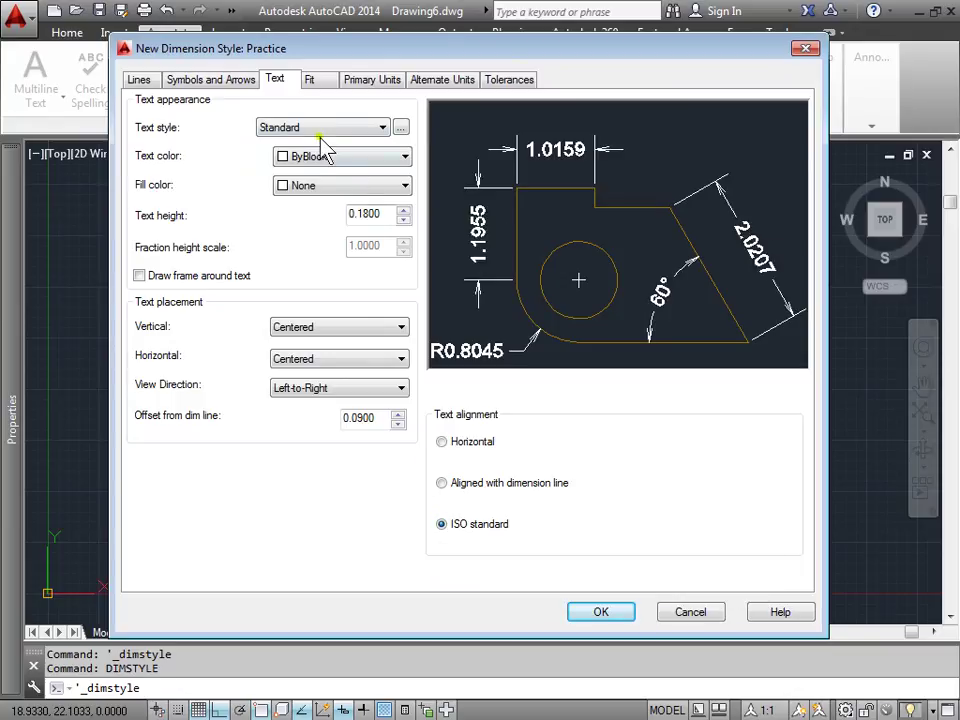
left_click(307, 80)
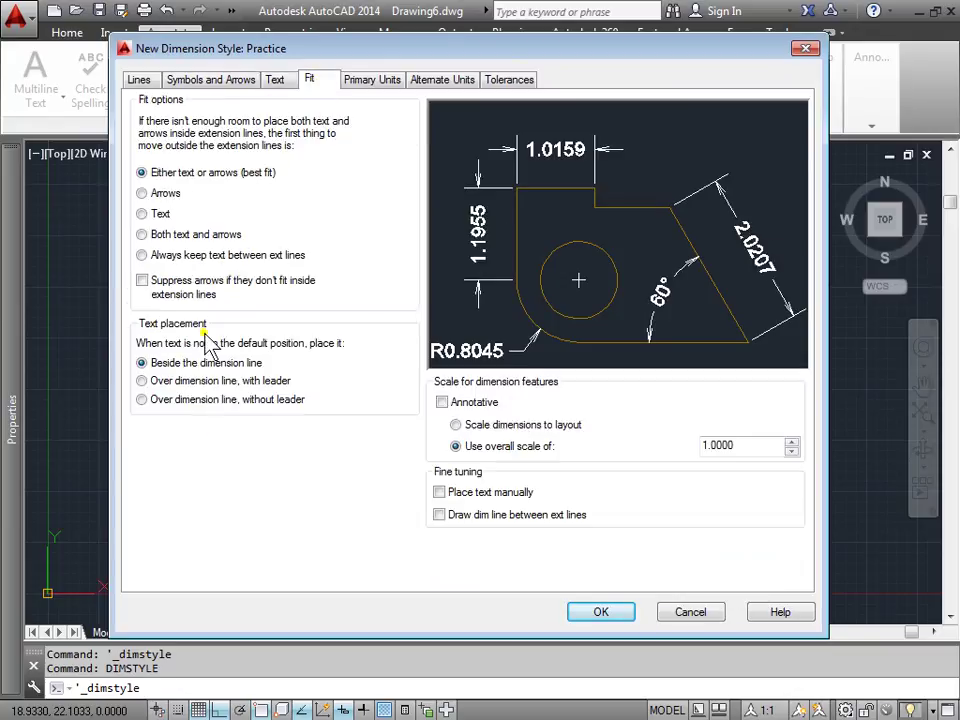
Review Primary Units, then turn Display alternate units on and back off
left_click(378, 80)
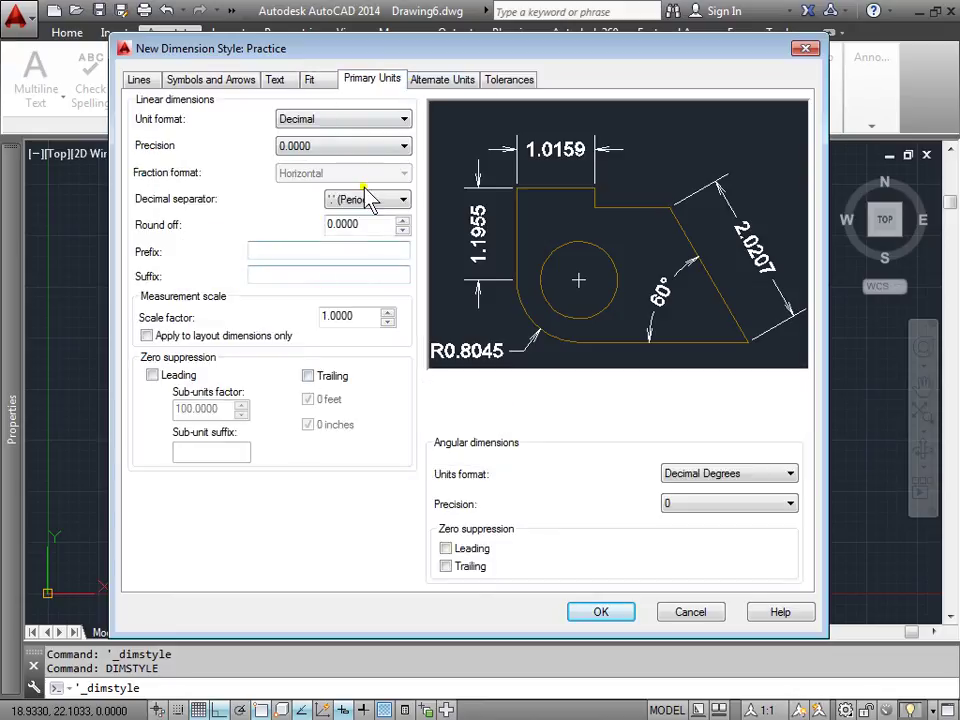
left_click(433, 80)
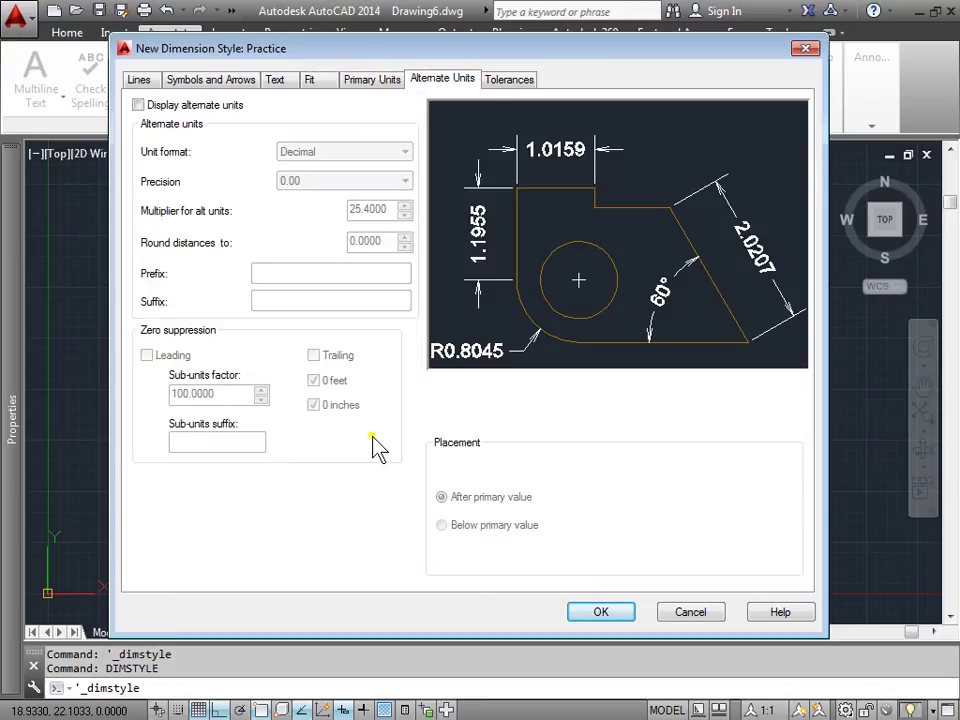
left_click(139, 106)
left_click(139, 105)
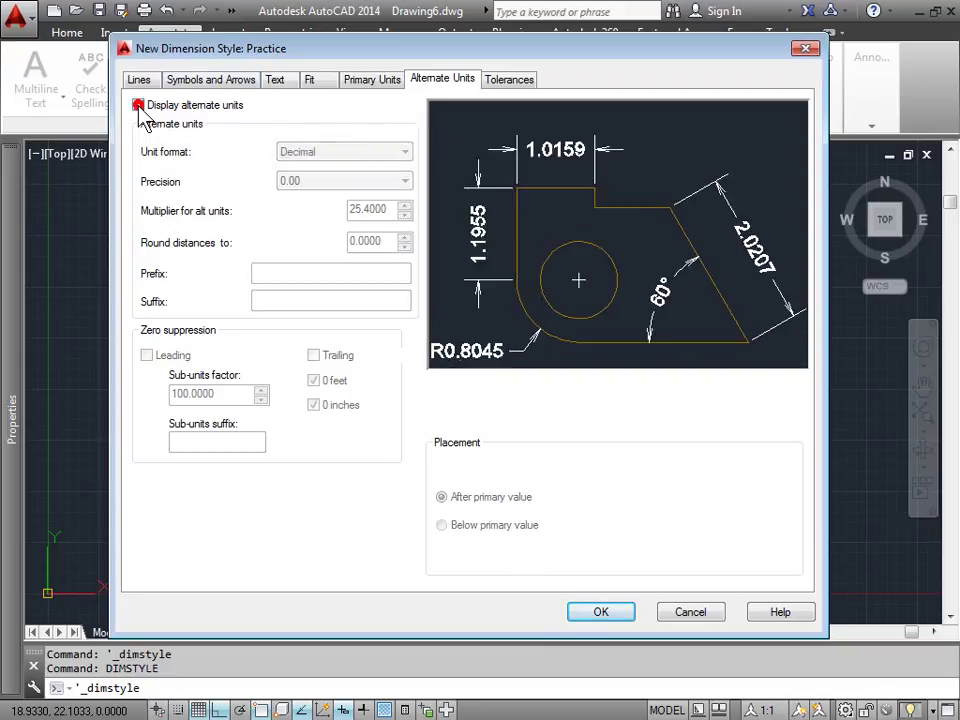
Review the Tolerances settings with method None, then step back through the tabs to Lines
left_click(509, 82)
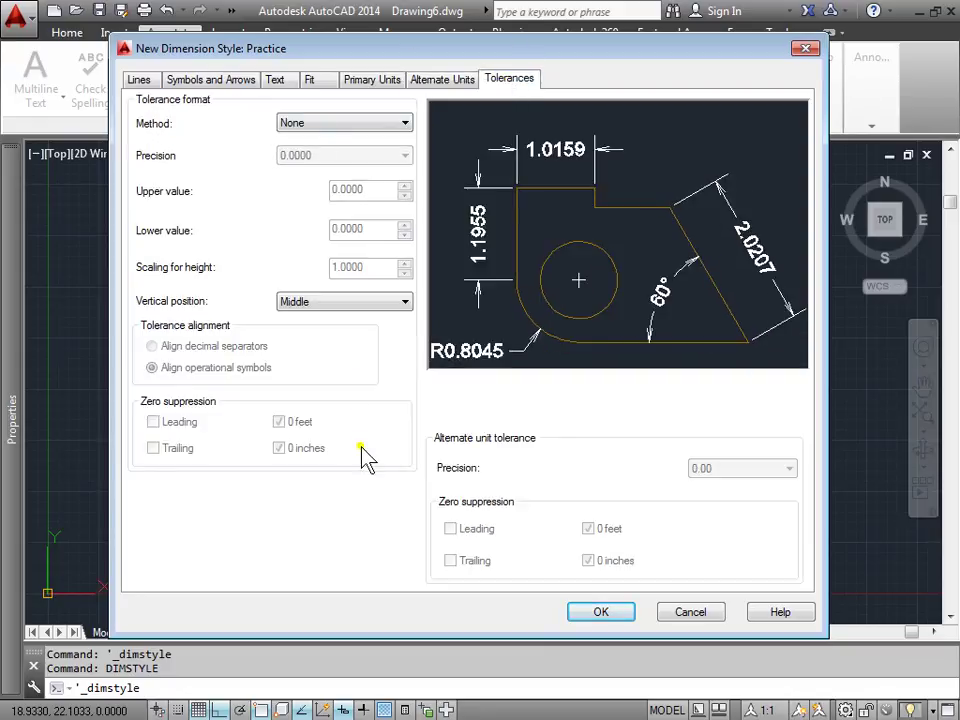
left_click(455, 88)
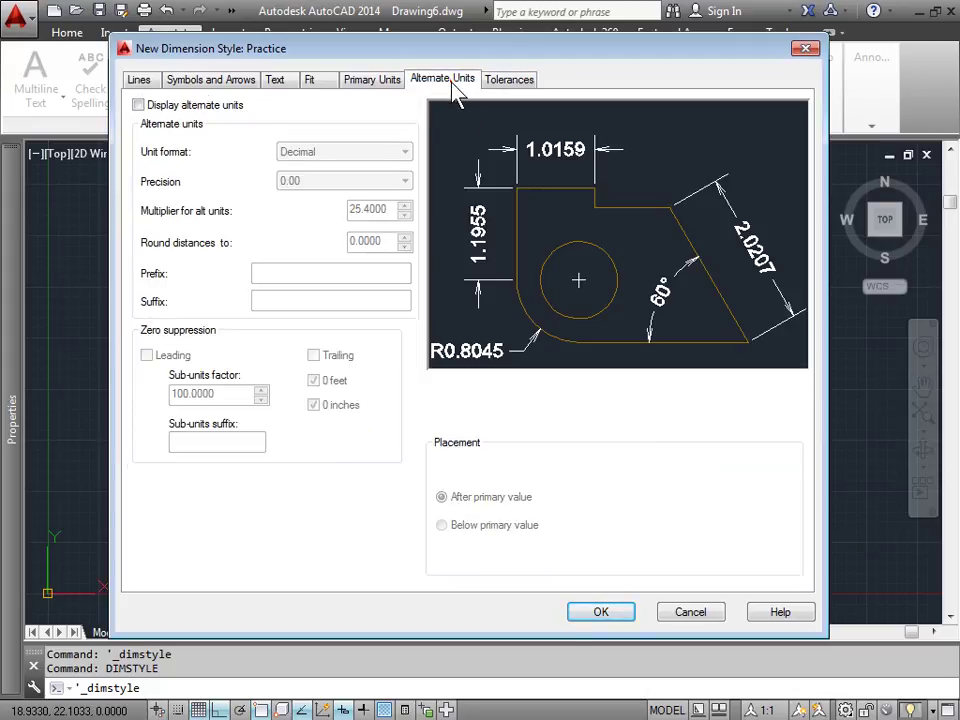
left_click(329, 88)
left_click(272, 84)
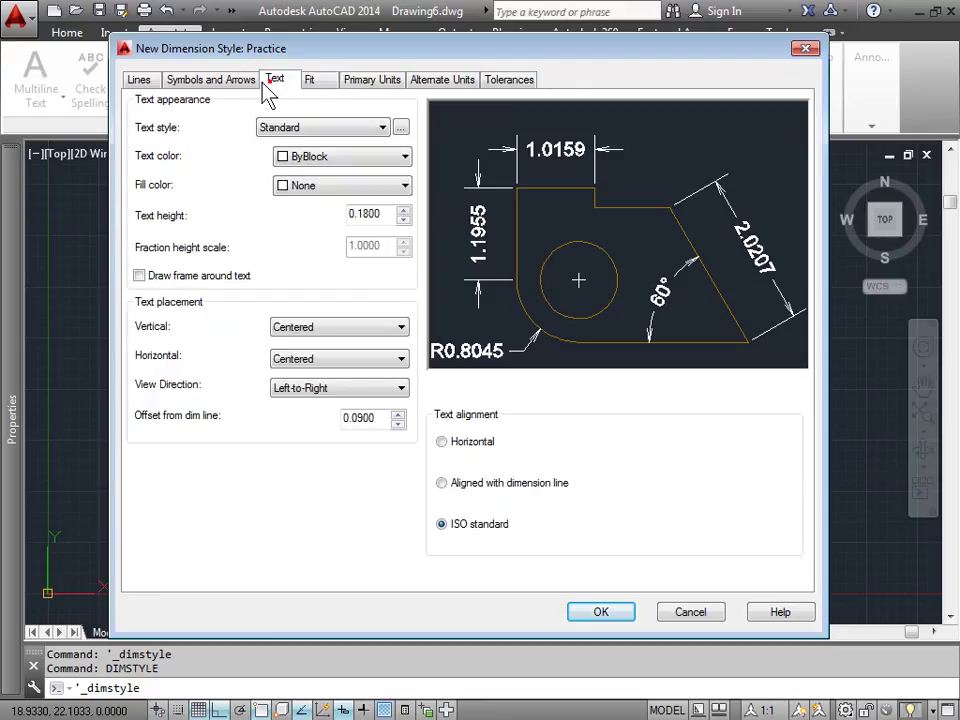
left_click(203, 82)
left_click(140, 80)
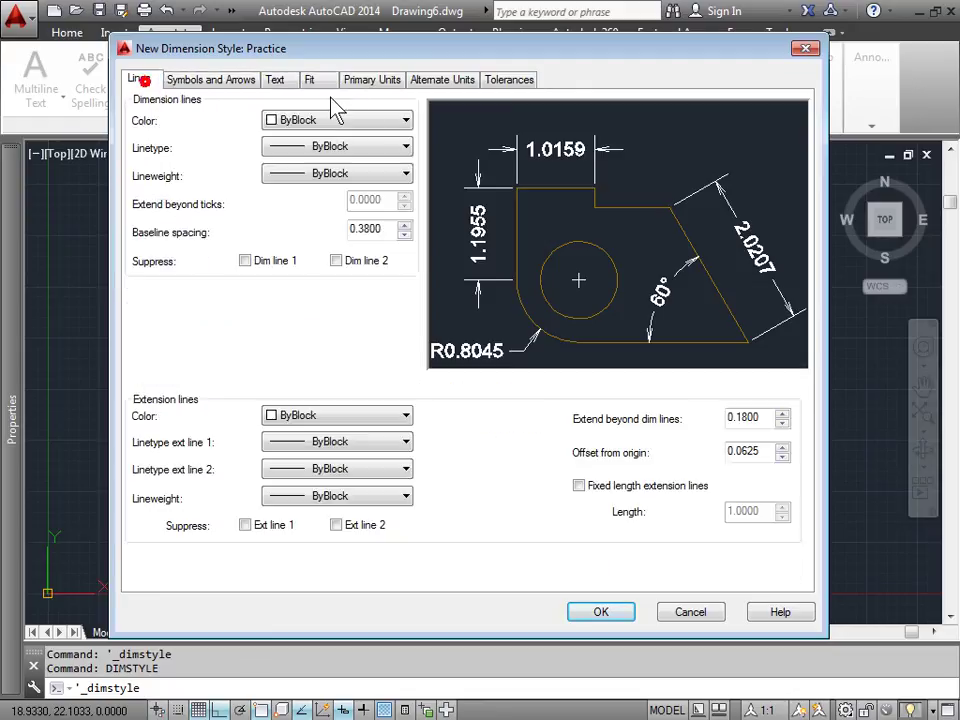